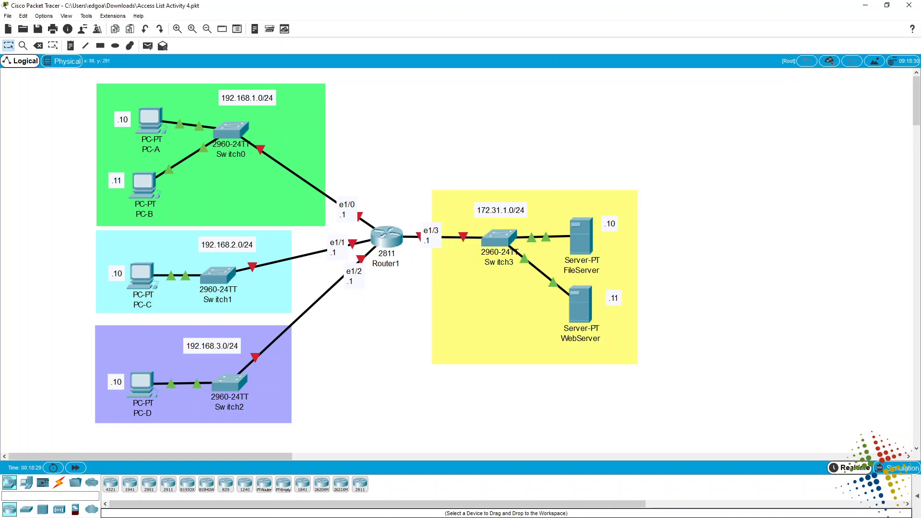
Step: Bring the ACL spreadsheet over the topology and point out the first rule's Permit, 192.168.3.0/24 source, destination and ports
key("alt+Tab")
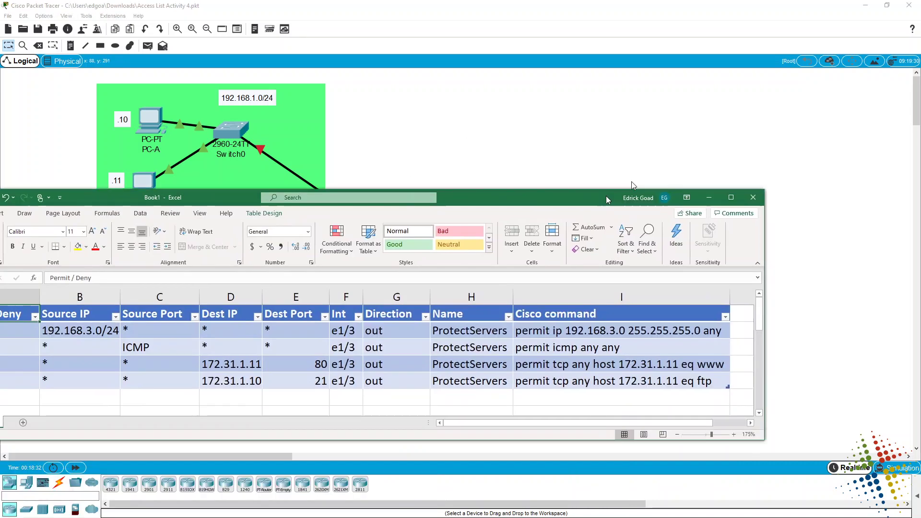
left_click_drag(6, 255, 547, 71)
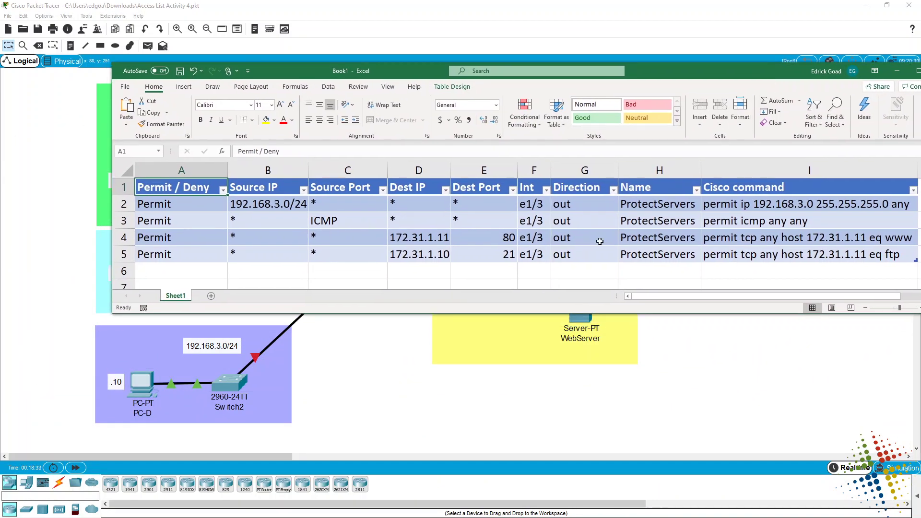
mouse_move(183, 209)
left_mouse_down()
mouse_move(182, 251)
mouse_move(195, 260)
left_mouse_up()
left_click(291, 203)
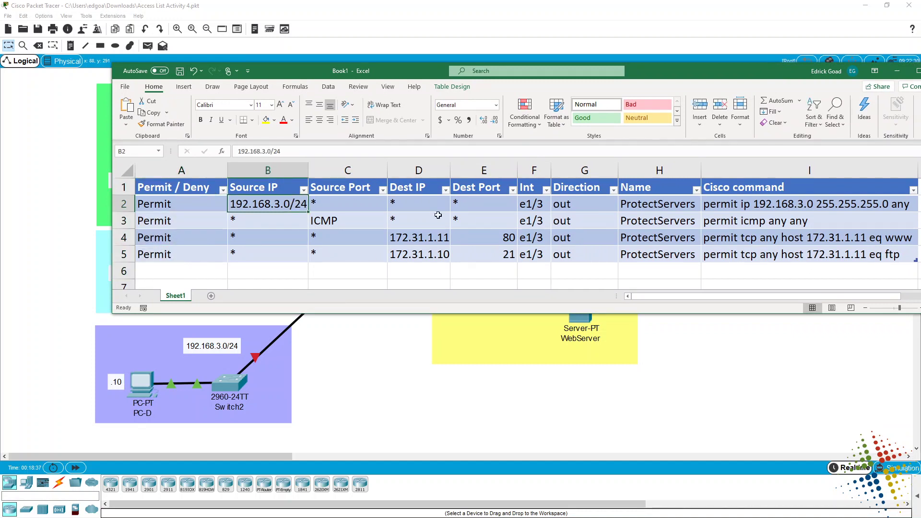
left_click(420, 206)
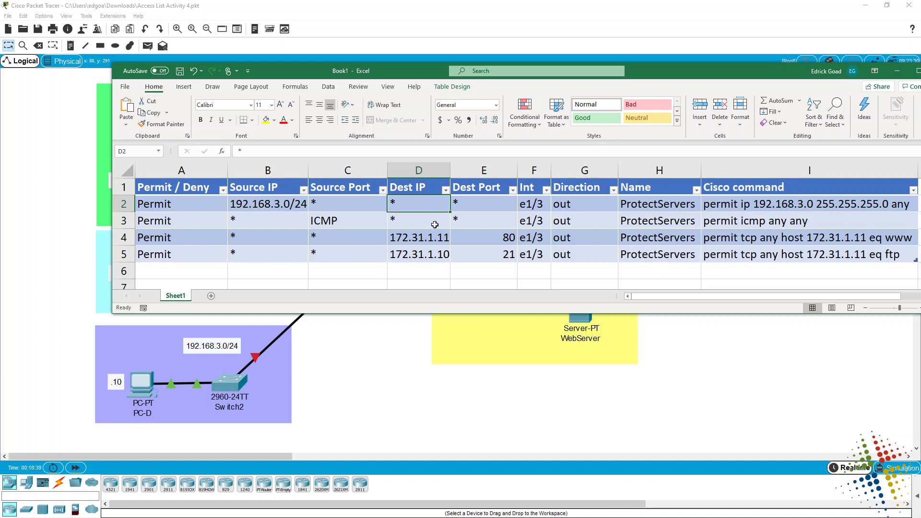
left_click(351, 206)
left_click(483, 205)
Step: Point out the second rule's ICMP entry and all four Cisco permit commands
left_click(380, 225)
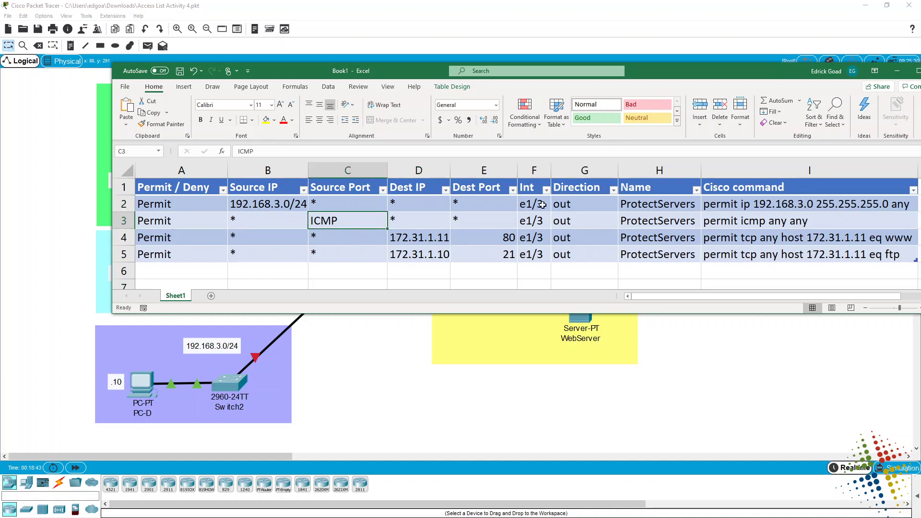
left_click(729, 209)
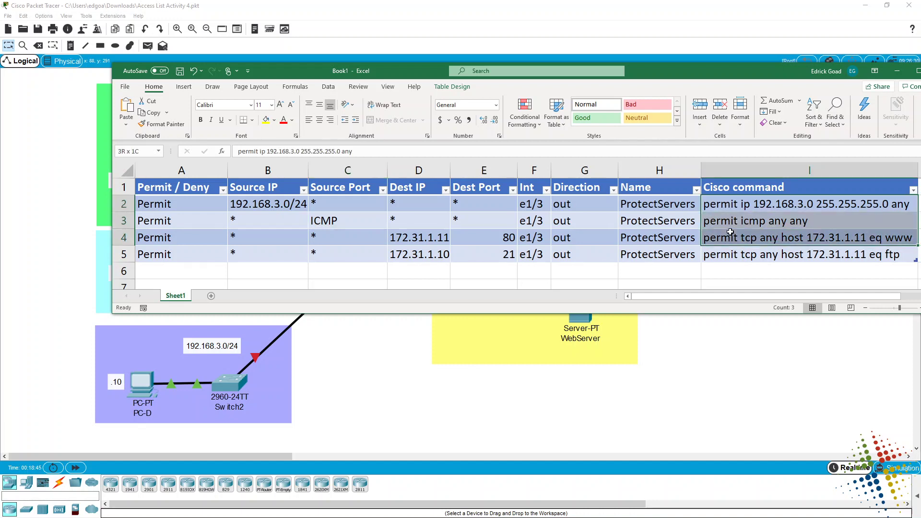
left_click_drag(729, 211, 729, 257)
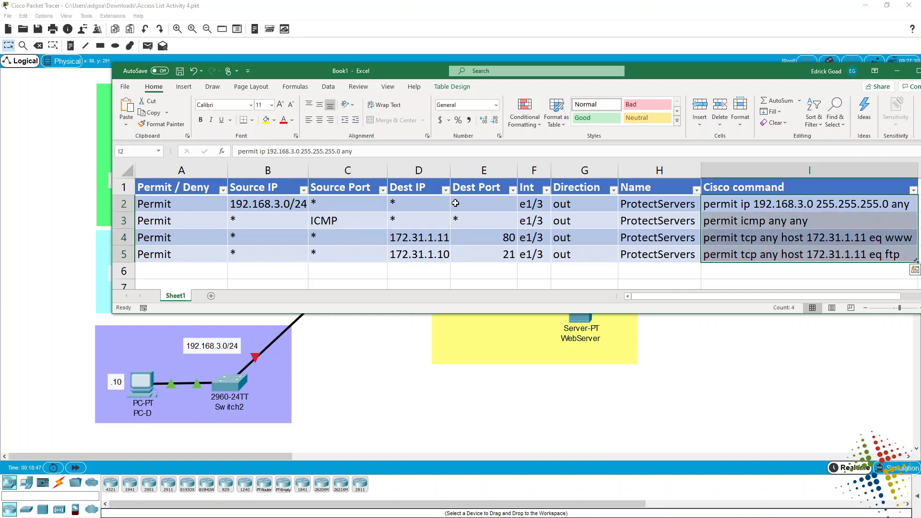
Step: Select the first rule's fields and show its Cisco command
left_click(194, 203)
left_click_drag(193, 203, 521, 217)
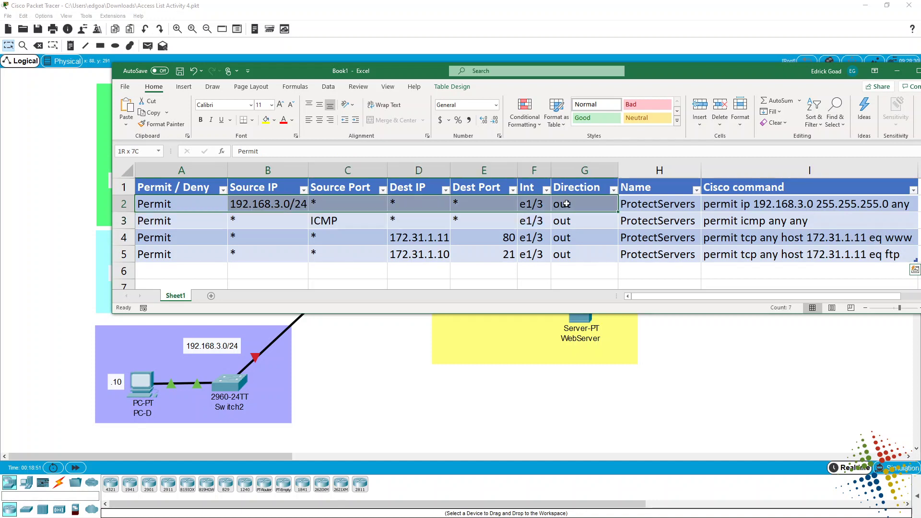
left_click_drag(521, 217, 510, 202)
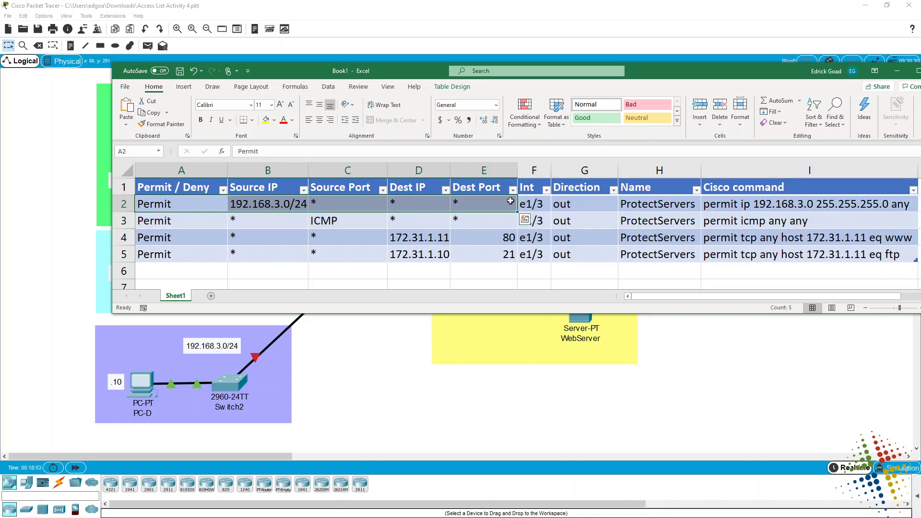
left_click(764, 205)
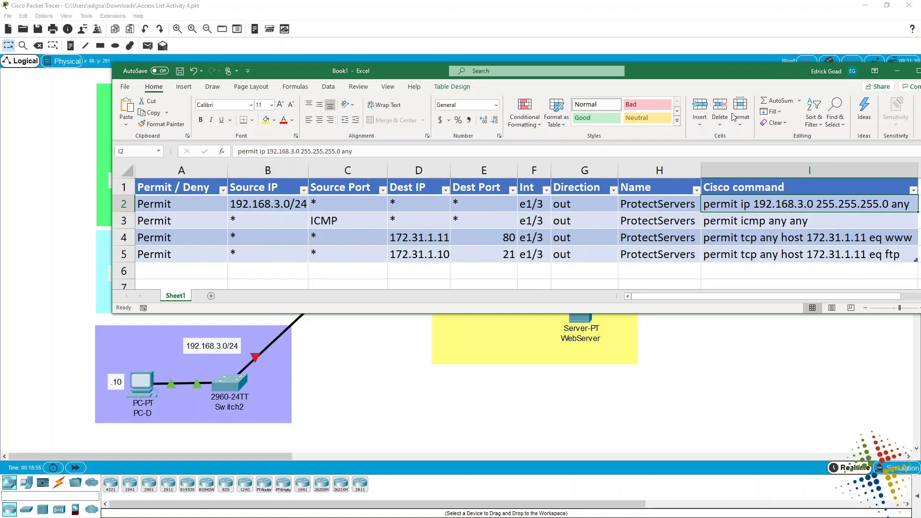
Step: Move the spreadsheet fully on screen, review the whole table's rule fields, then minimize Excel
left_click_drag(738, 78, 631, 77)
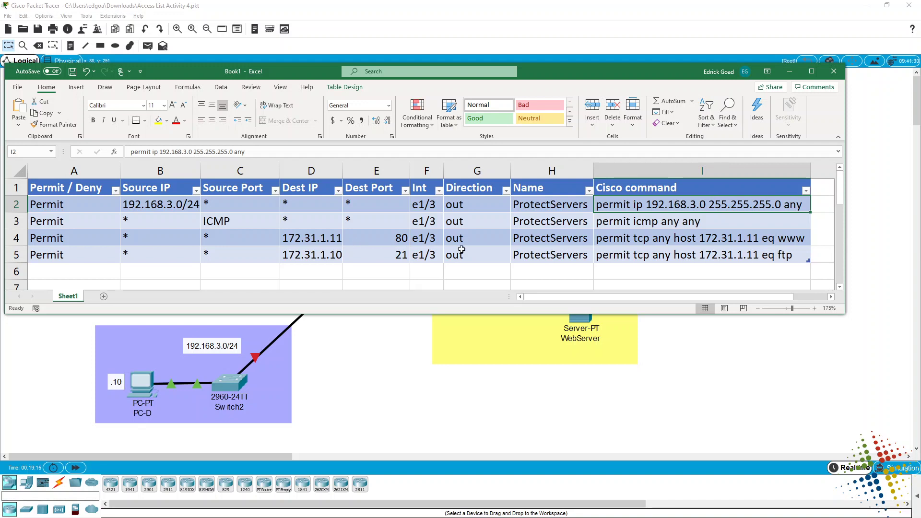
left_click_drag(463, 252, 43, 185)
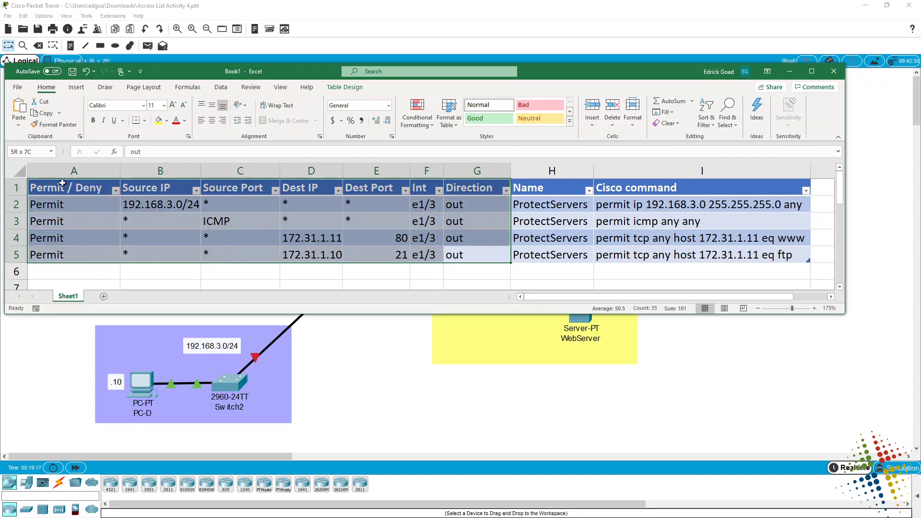
left_click(696, 206)
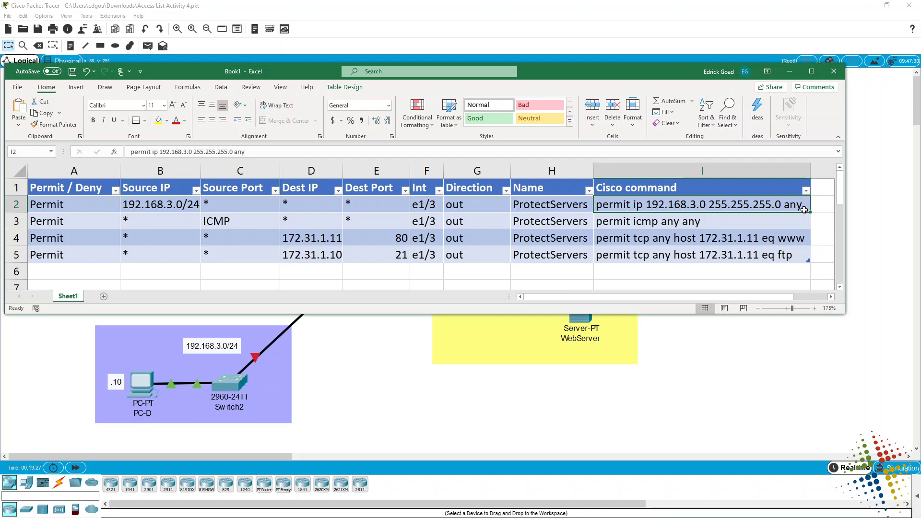
left_click(708, 44)
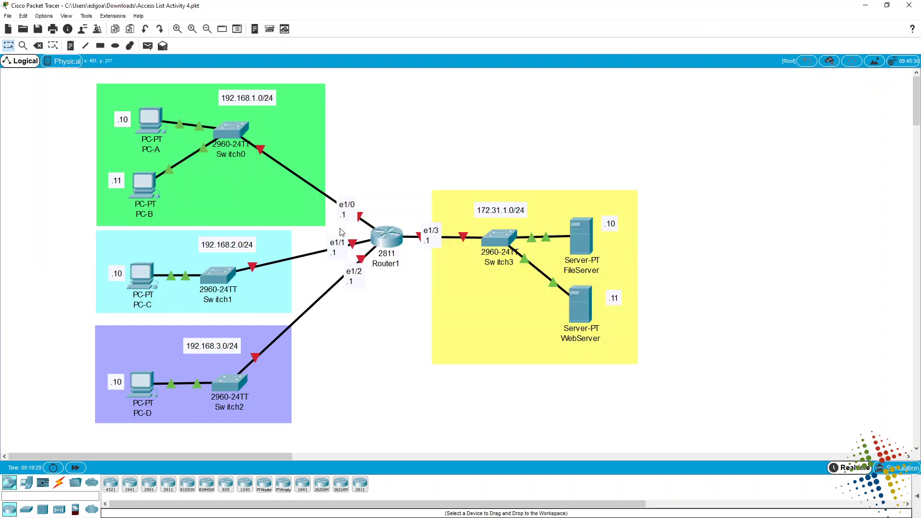
left_click(388, 239)
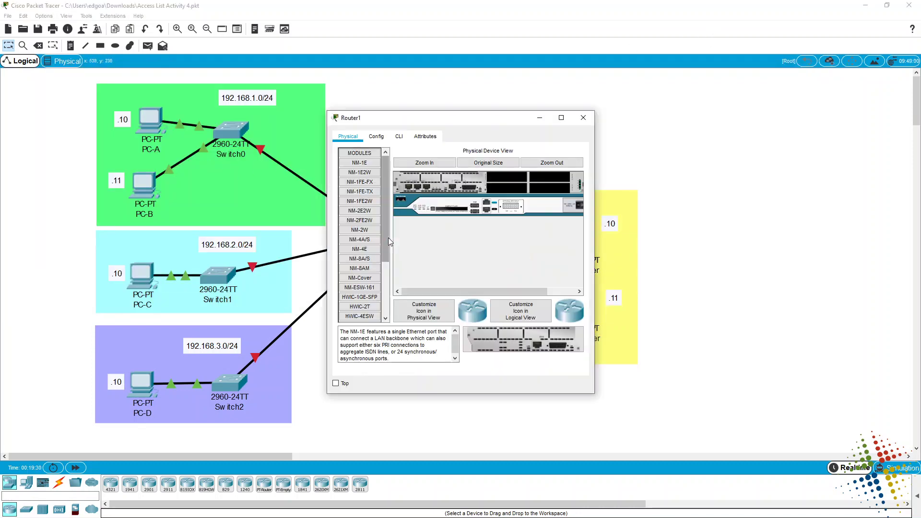
left_click(399, 138)
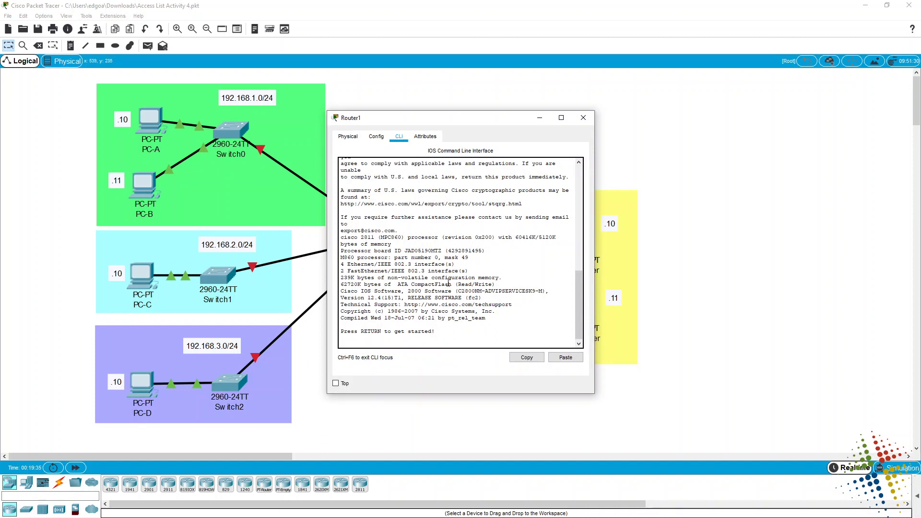
left_click(583, 118)
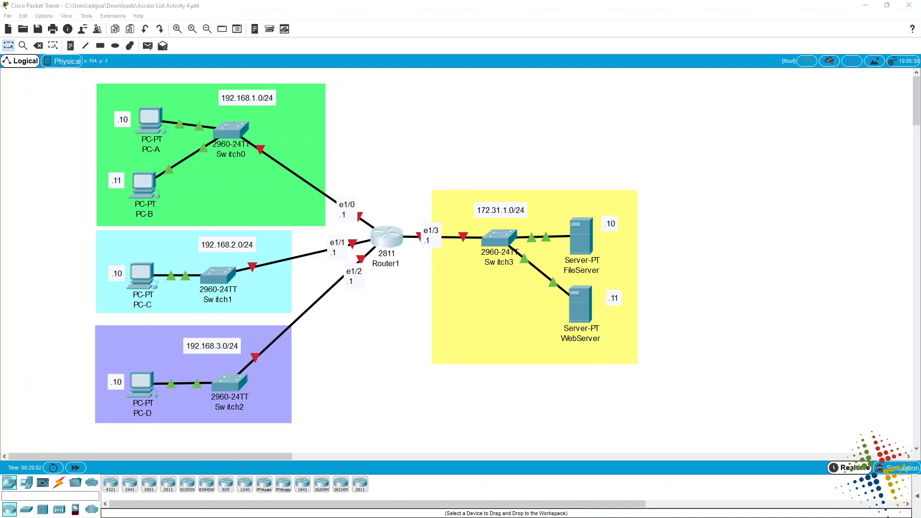
Step: Move the Linux IP Tables search results into view and highlight the search query
left_click_drag(238, 165, 456, 15)
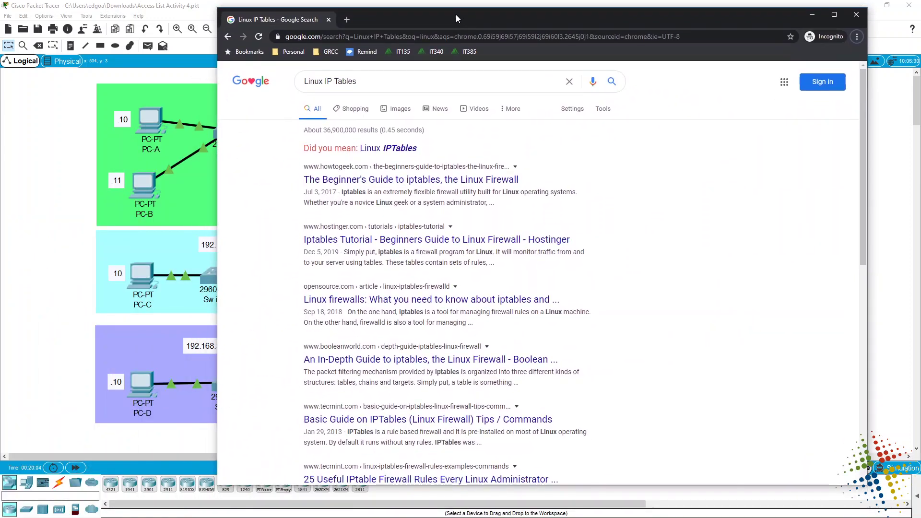
scroll(754, 325, "up", 2)
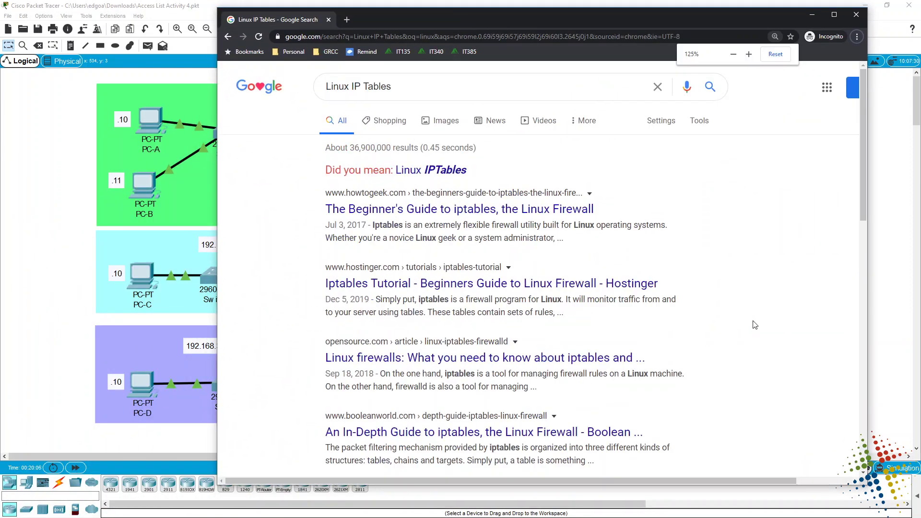
scroll(754, 325, "up", 1)
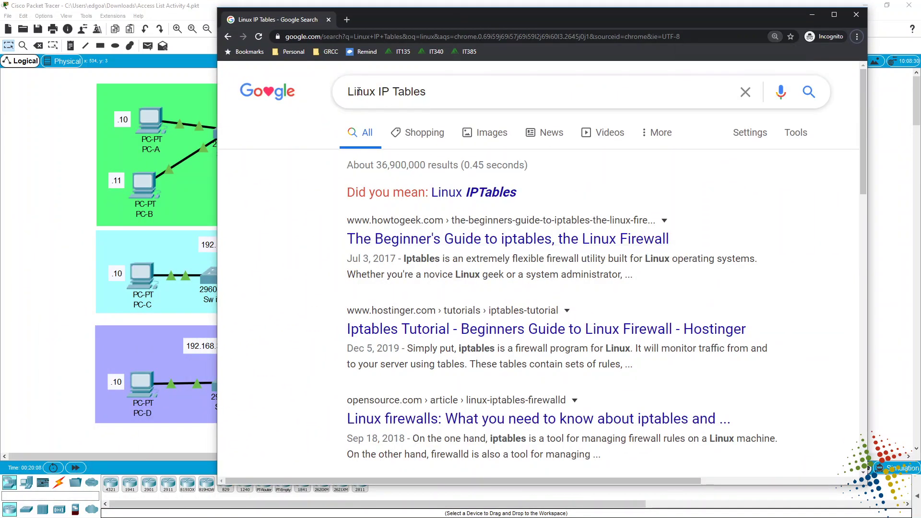
left_click_drag(469, 93, 346, 91)
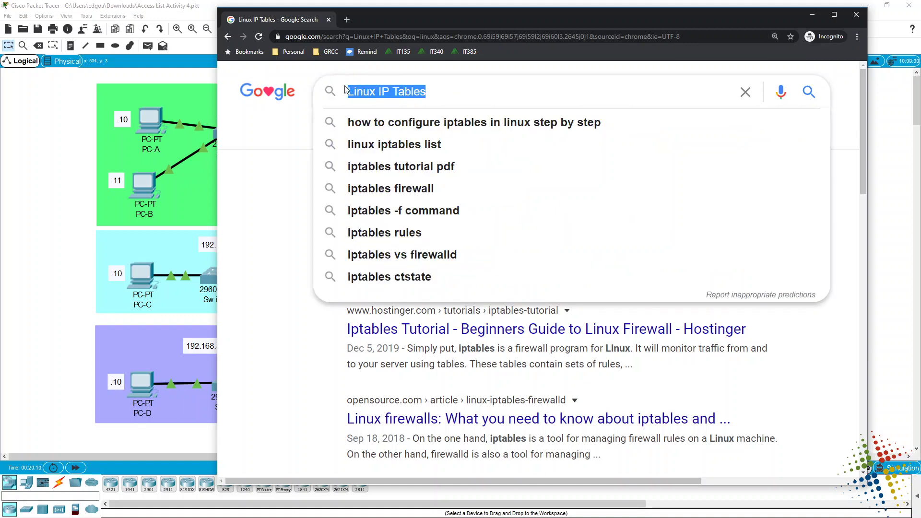
left_click(247, 215)
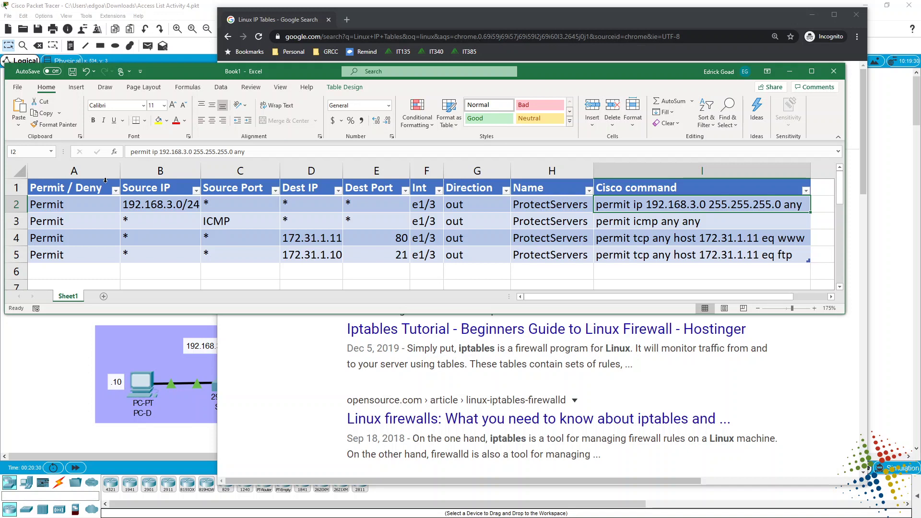
Step: Select the Permit-through-Int fields of all four rules (A2:F5), then bring Chrome forward
left_click_drag(105, 209, 419, 255)
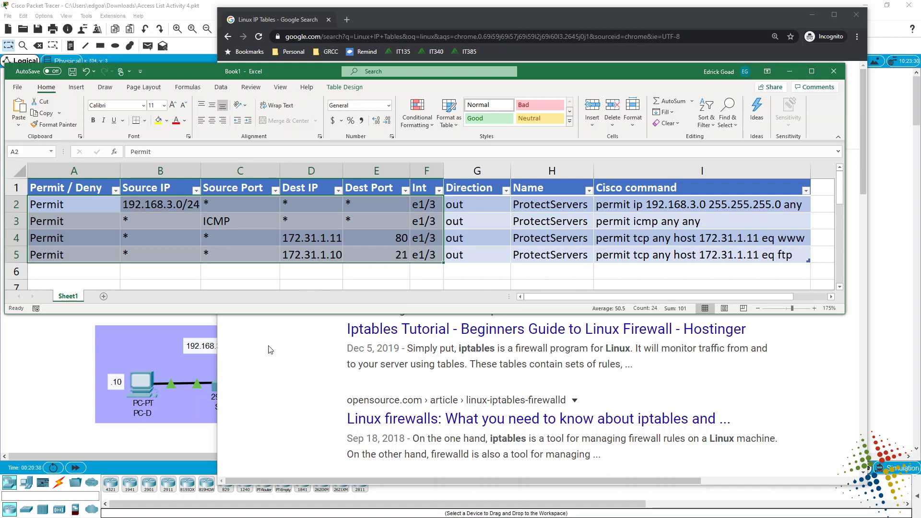
left_click(536, 18)
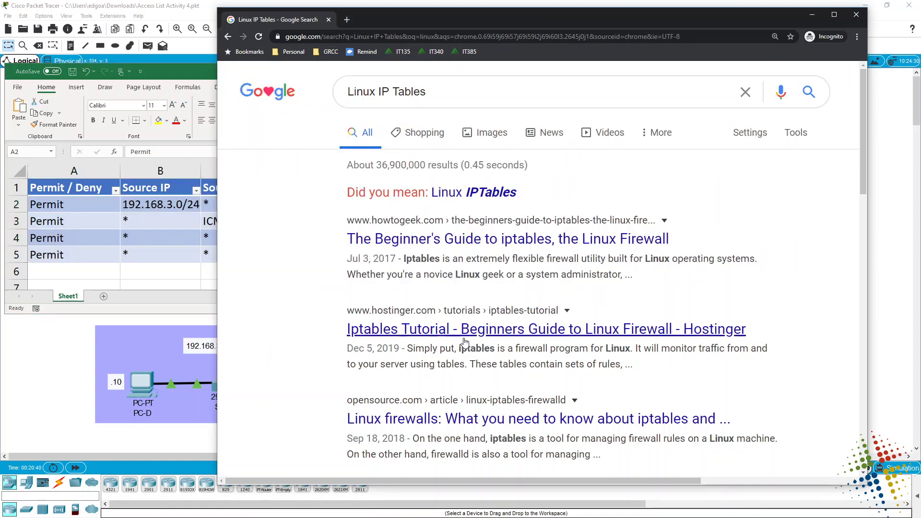
Step: Open the Hostinger iptables tutorial maximized, enlarge the text twice and dismiss the cookie notice
left_click(377, 338)
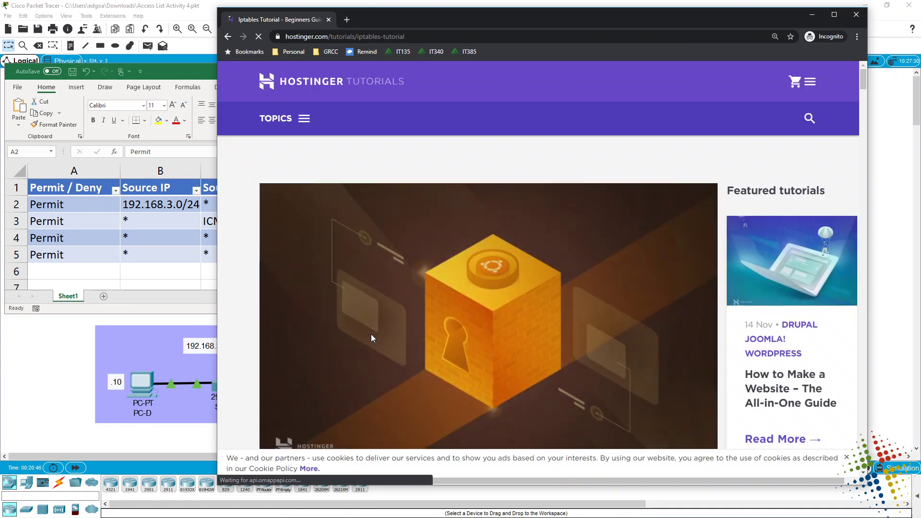
double_click(439, 20)
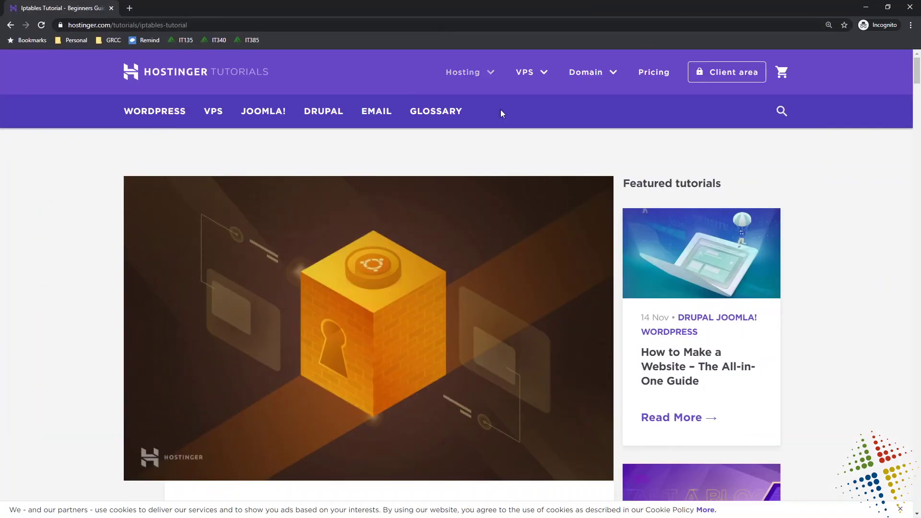
scroll(768, 356, "down", 4)
scroll(768, 355, "down", 1)
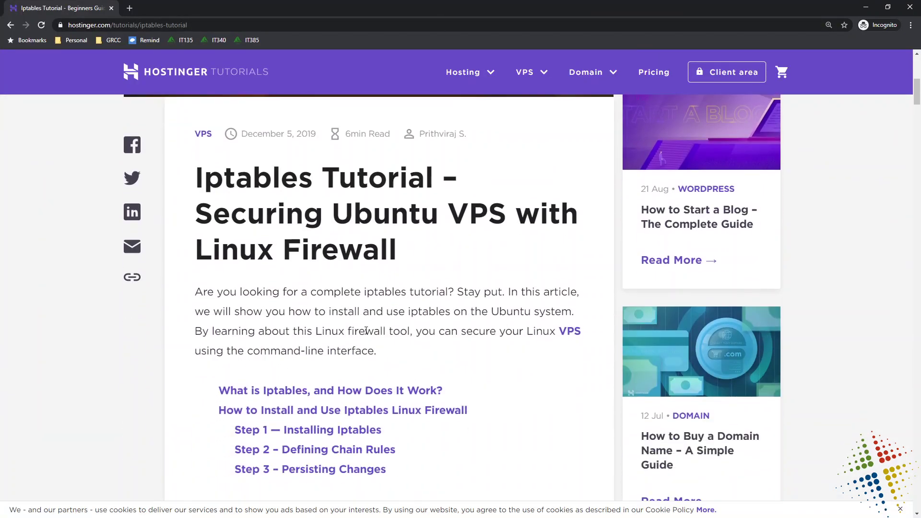
key("ctrl+plus")
key("ctrl+plus")
key("ctrl+plus")
key("ctrl+plus")
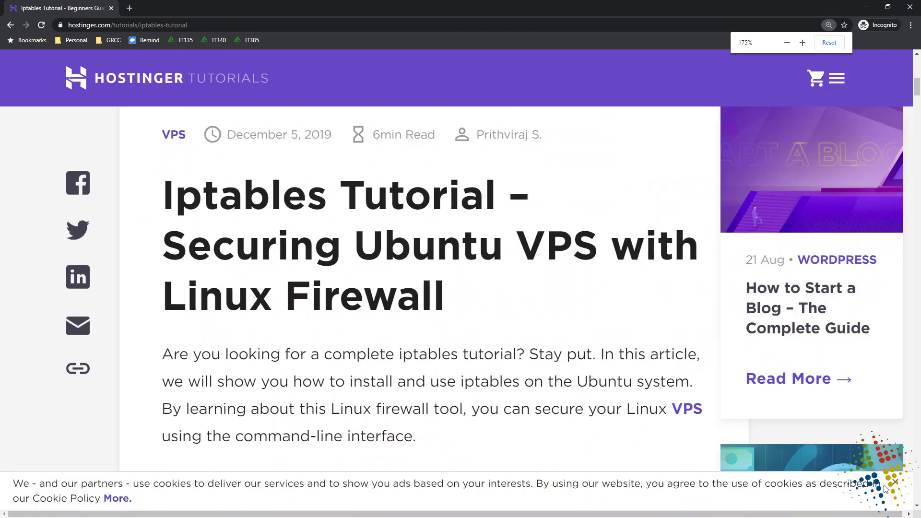
left_click(895, 484)
scroll(510, 375, "down", 1)
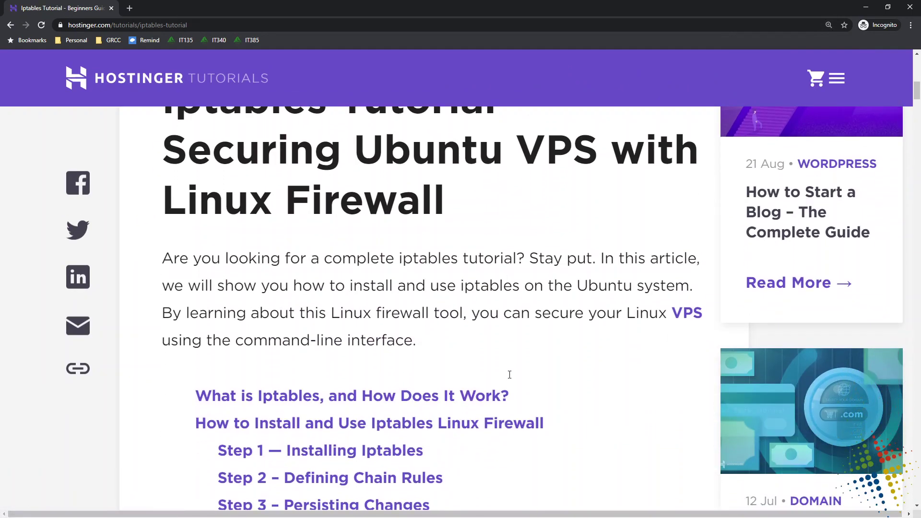
key("ctrl+plus")
scroll(510, 378, "down", 2)
scroll(510, 378, "down", 2)
scroll(510, 374, "down", 1)
scroll(510, 374, "down", 1)
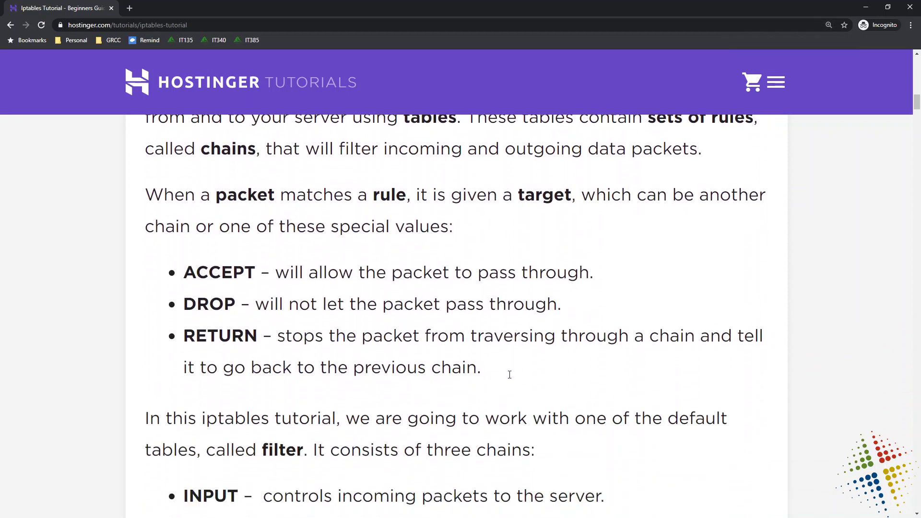
Step: Highlight the target bullets, then mark ACCEPT, DROP, the whole RETURN bullet, and DROP again
left_click_drag(186, 272, 588, 336)
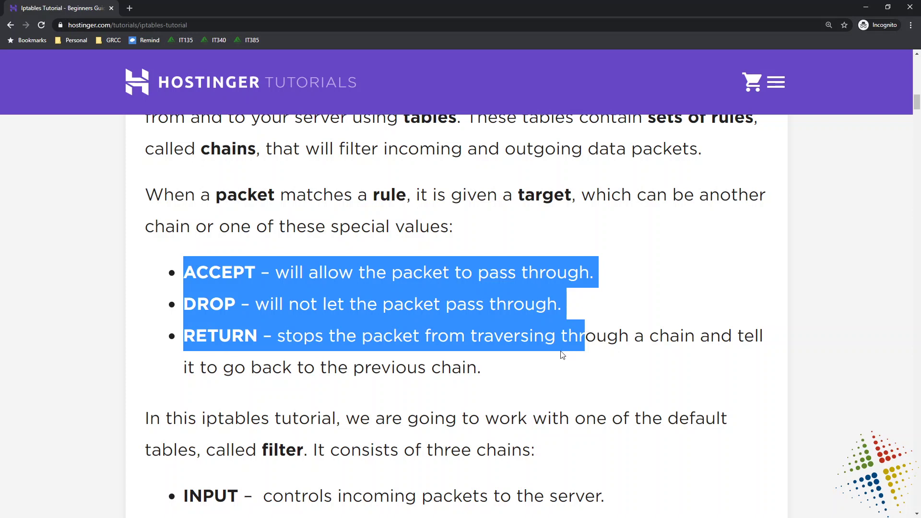
left_click(554, 369)
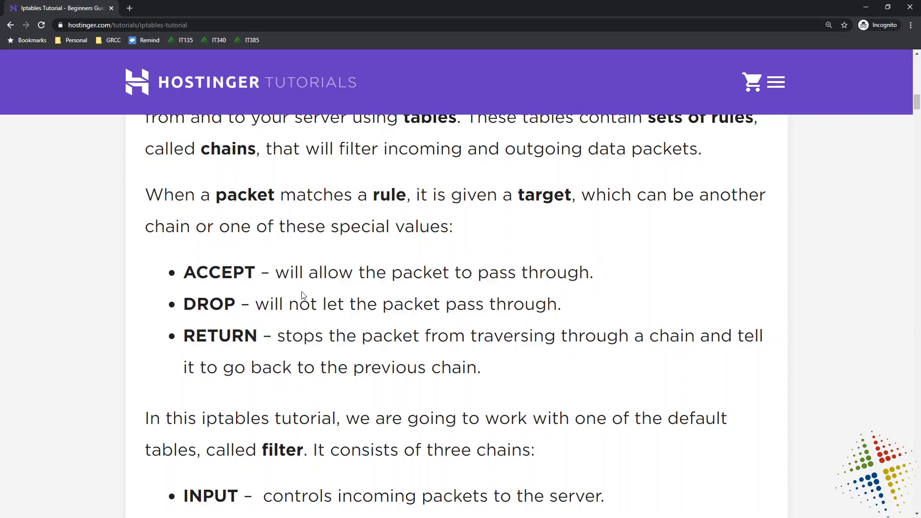
double_click(245, 273)
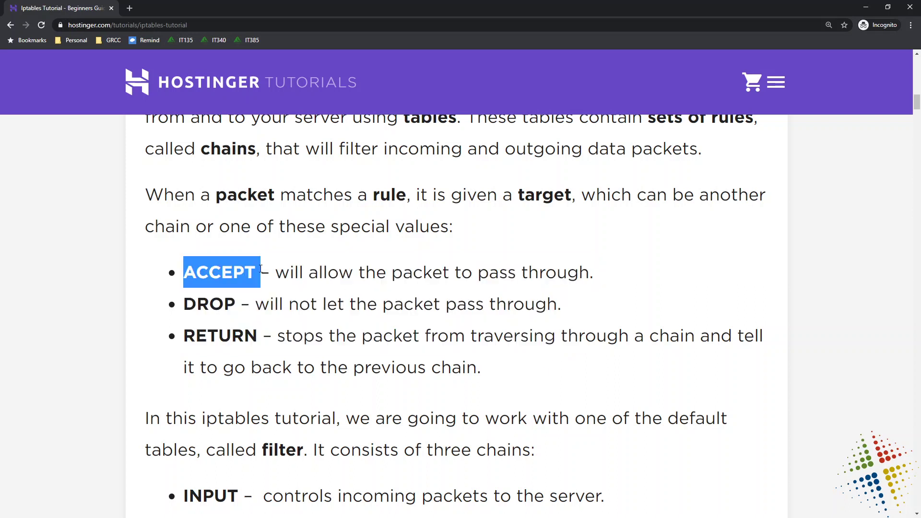
double_click(232, 308)
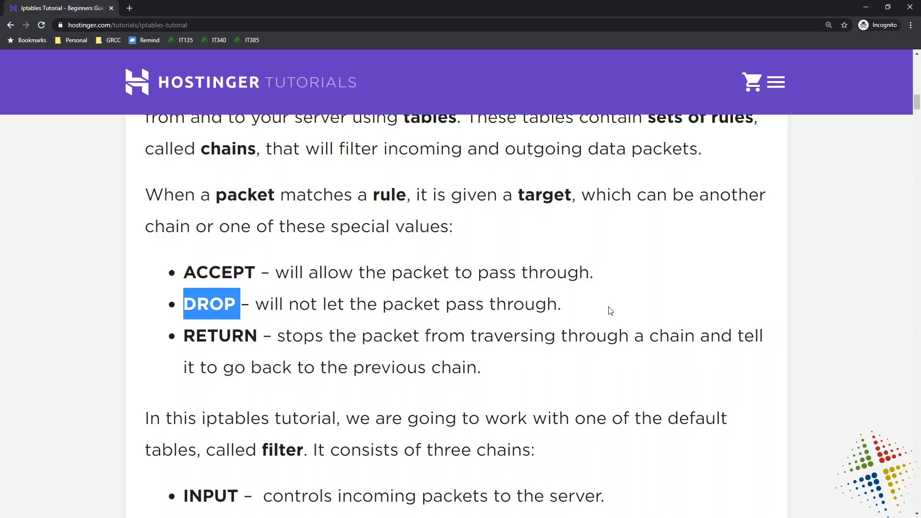
left_click_drag(498, 367, 175, 350)
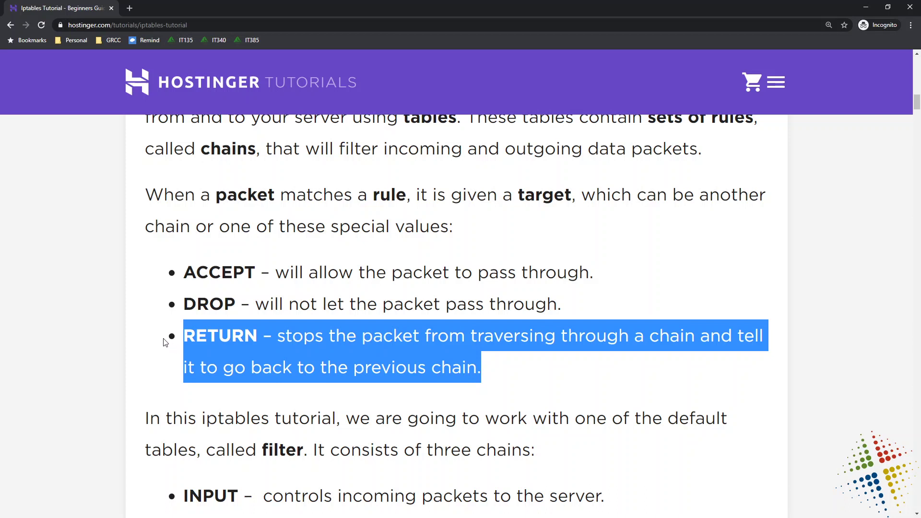
left_click_drag(236, 304, 80, 311)
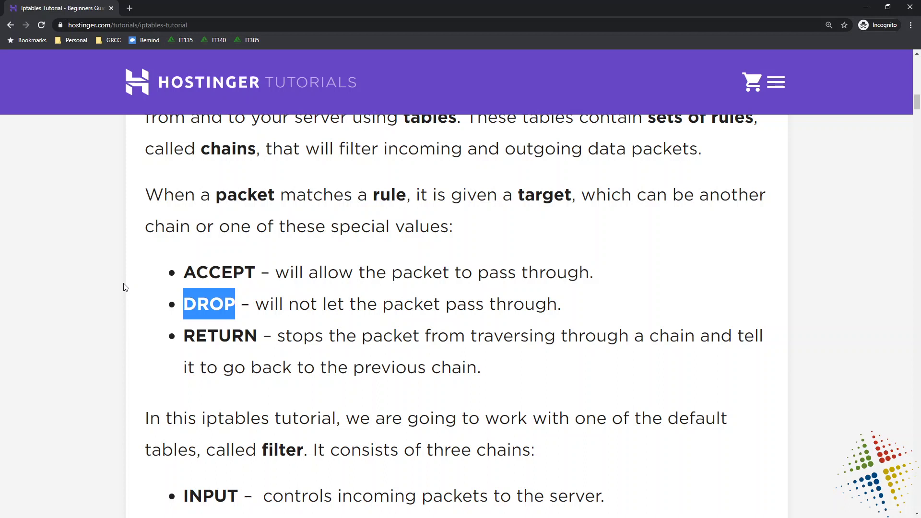
scroll(123, 288, "down", 1)
scroll(144, 294, "down", 2)
scroll(144, 293, "down", 1)
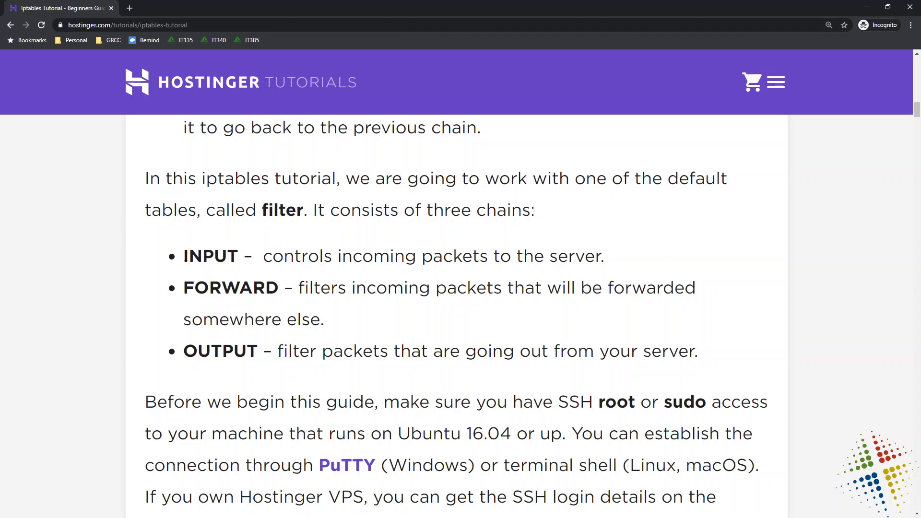
Step: Mark the INPUT, OUTPUT and FORWARD chain bullets in the tutorial
mouse_move(184, 257)
left_mouse_down()
mouse_move(253, 270)
mouse_move(169, 288)
left_mouse_up()
left_click_drag(257, 352, 165, 354)
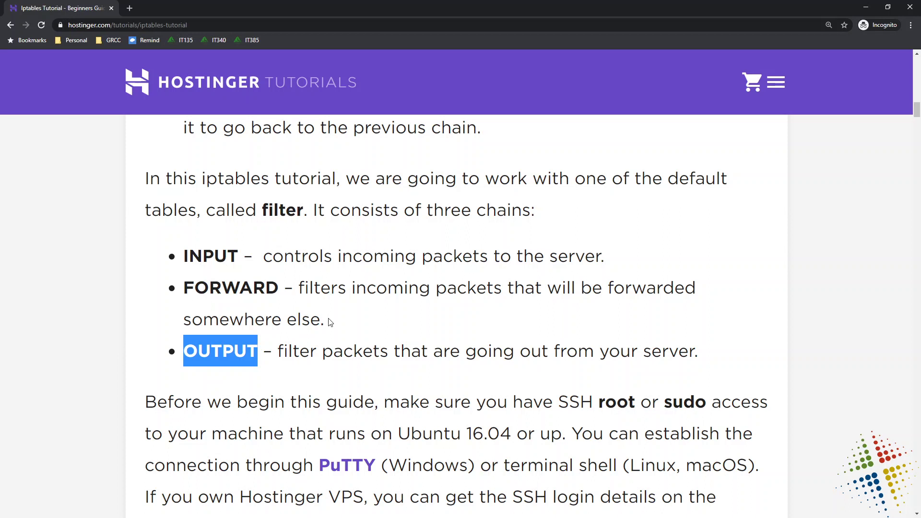
left_click_drag(329, 322, 182, 290)
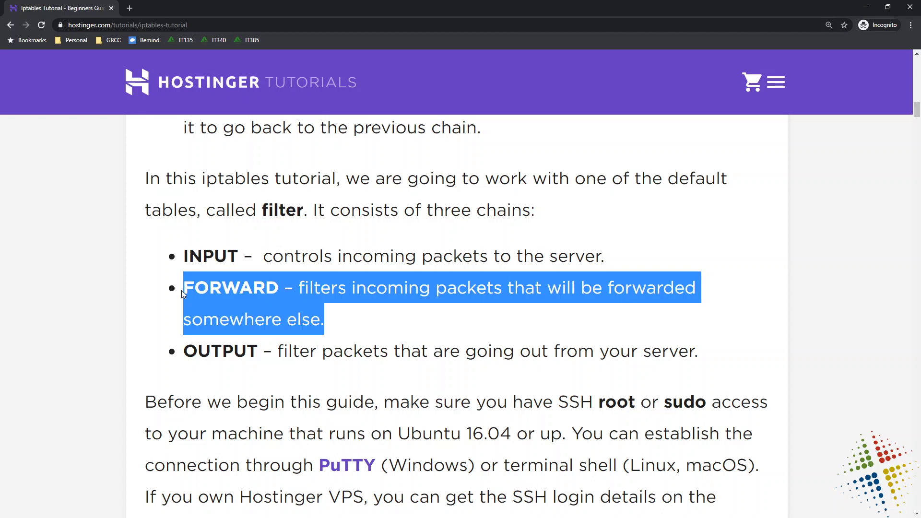
scroll(181, 290, "down", 1)
scroll(182, 290, "down", 2)
scroll(182, 290, "down", 2)
scroll(181, 290, "down", 1)
scroll(181, 290, "down", 1)
scroll(181, 290, "down", 2)
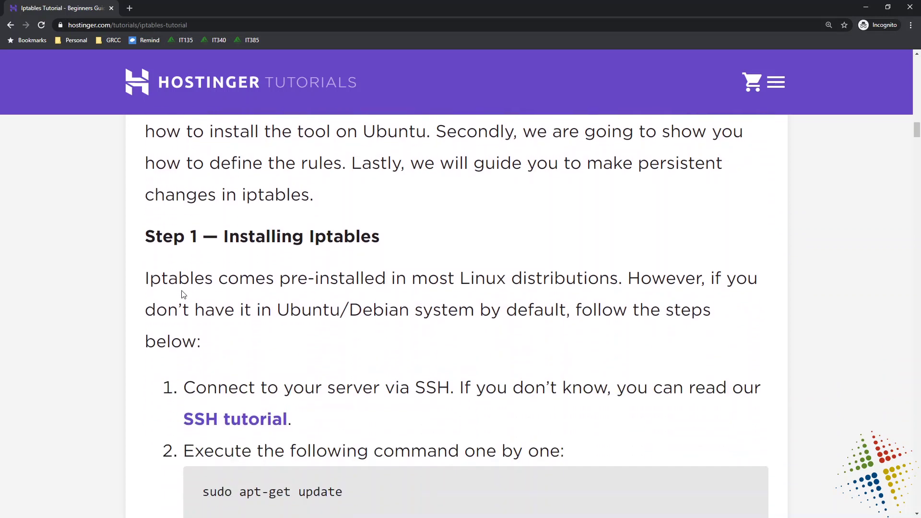
scroll(181, 294, "down", 1)
scroll(182, 292, "down", 1)
scroll(204, 231, "down", 1)
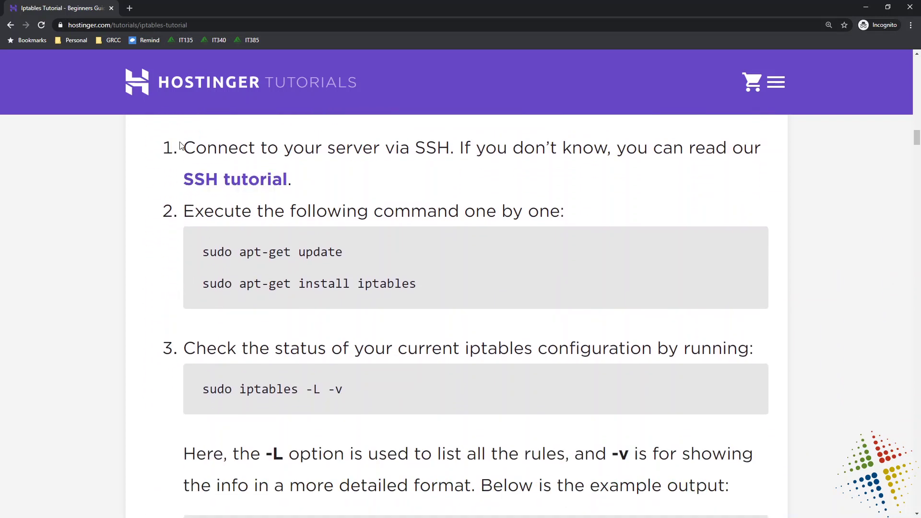
left_click_drag(180, 147, 447, 276)
scroll(355, 342, "down", 2)
scroll(355, 341, "down", 2)
scroll(355, 341, "down", 3)
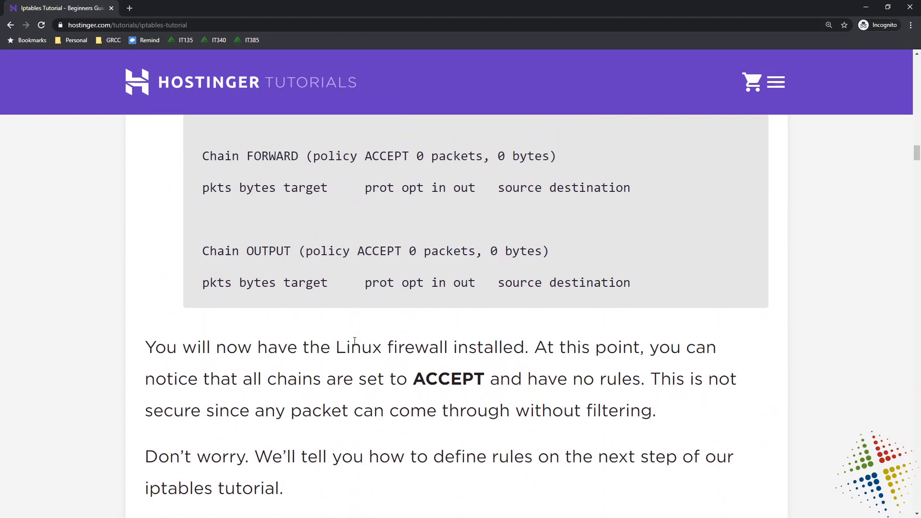
scroll(354, 341, "up", 2)
scroll(354, 341, "up", 1)
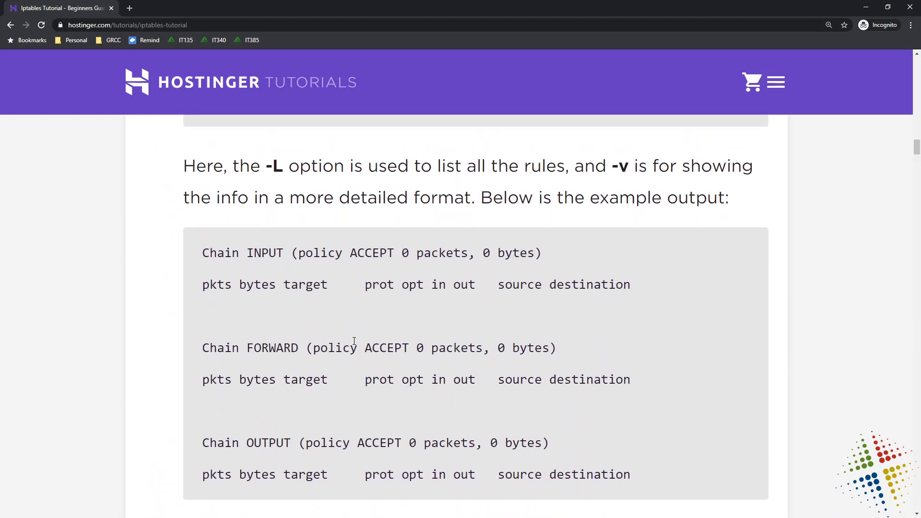
scroll(354, 341, "up", 2)
left_click_drag(343, 197, 220, 196)
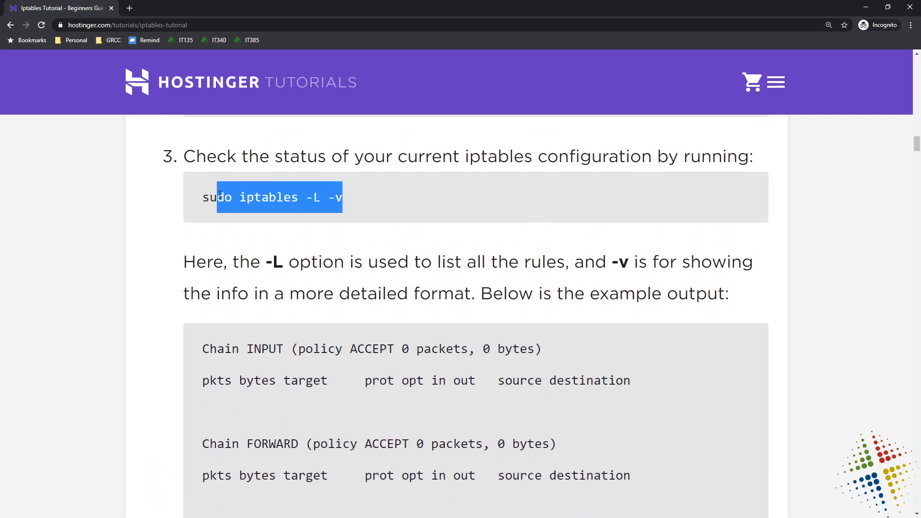
scroll(611, 265, "down", 1)
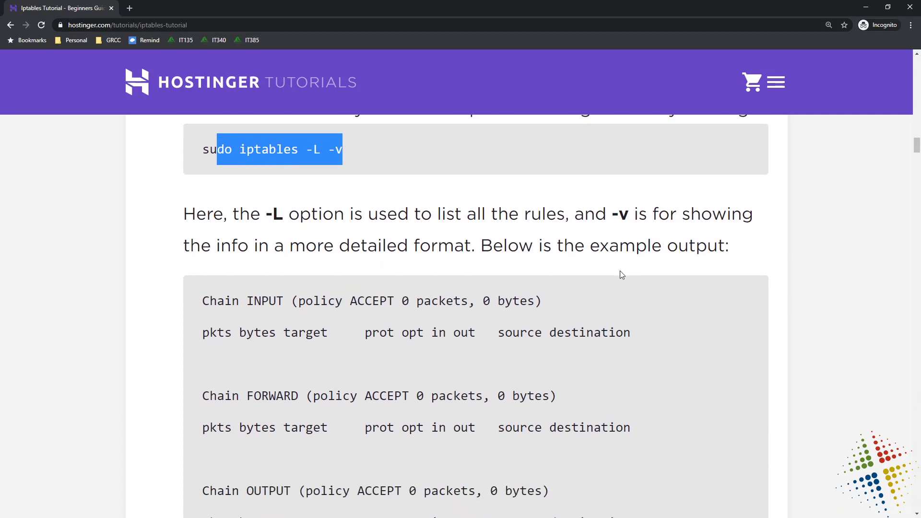
scroll(608, 274, "down", 1)
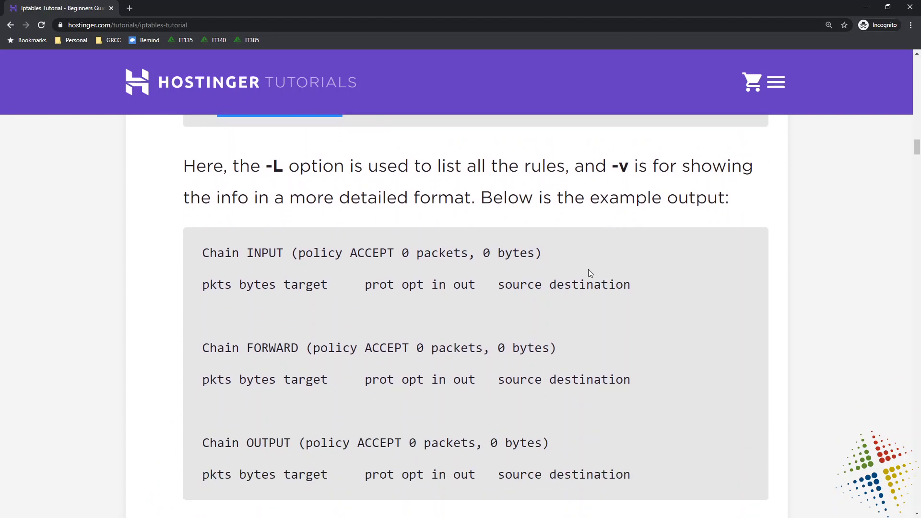
Step: Mark INPUT, FORWARD and OUTPUT in the iptables -L -v example output
double_click(256, 253)
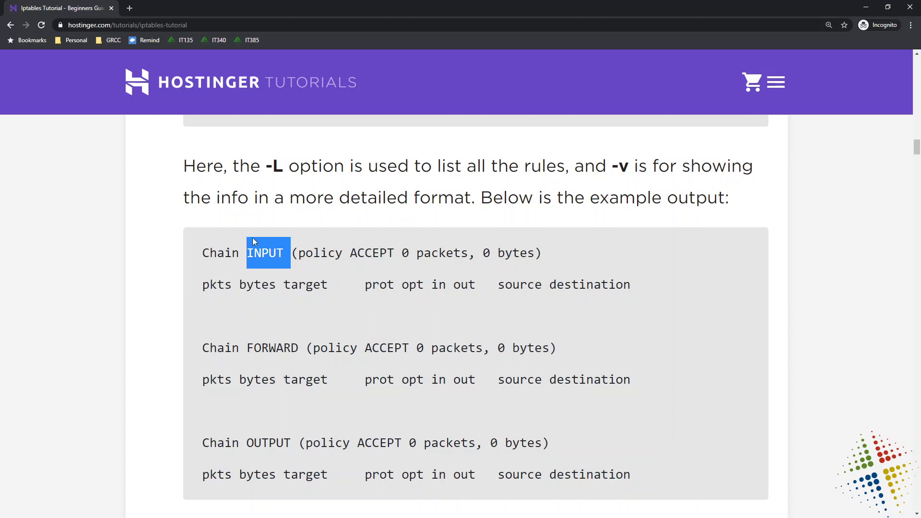
double_click(270, 348)
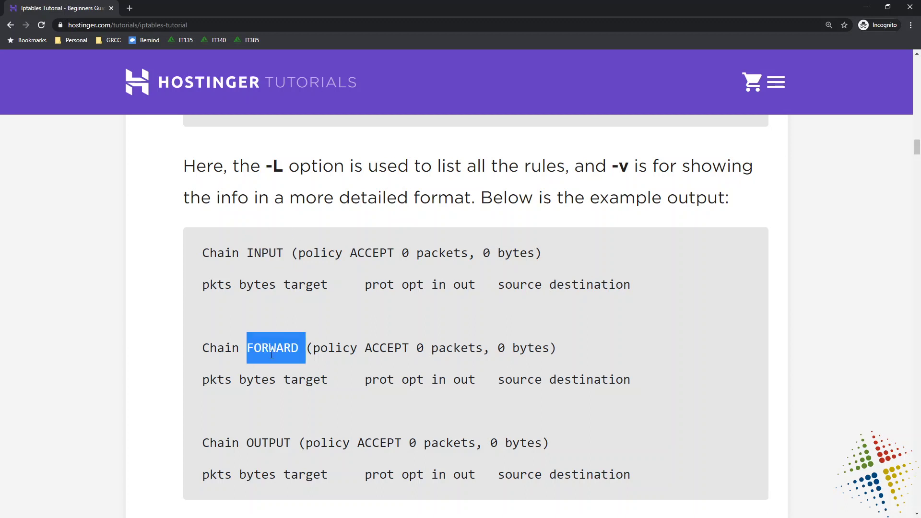
double_click(272, 442)
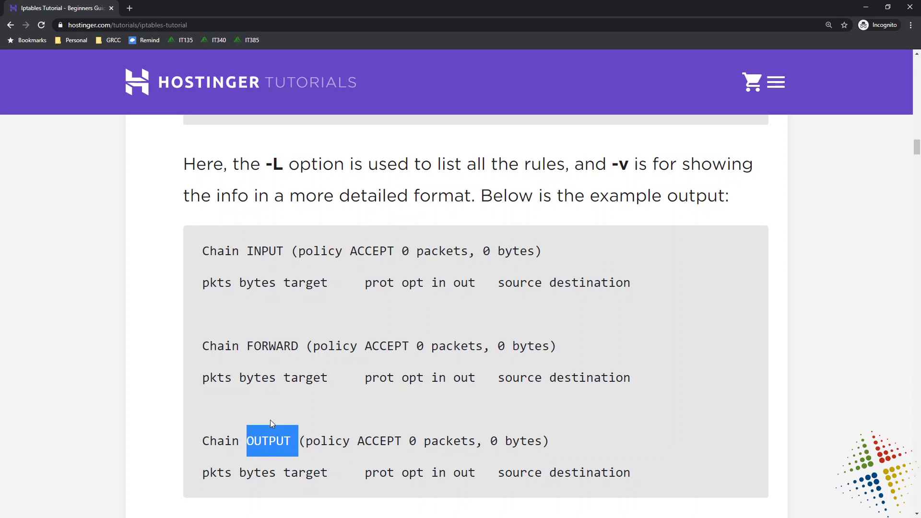
scroll(270, 420, "down", 4)
scroll(270, 421, "up", 1)
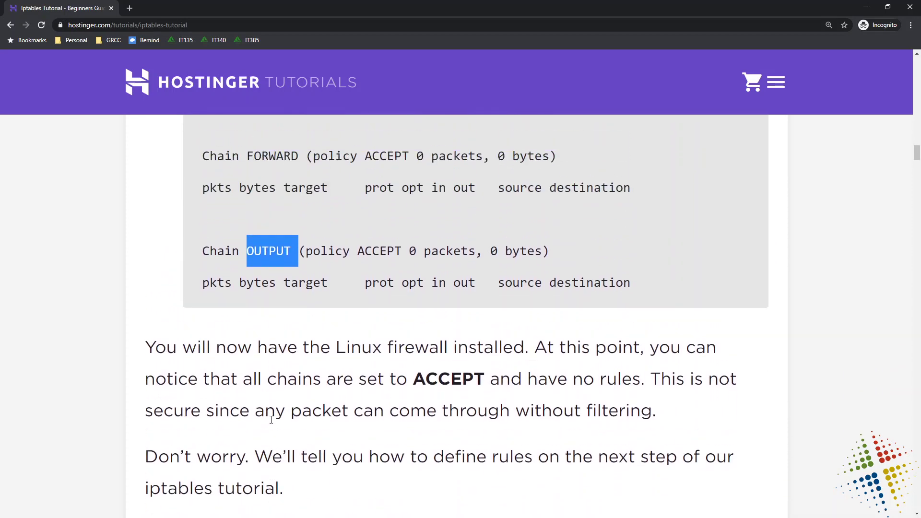
Step: Compare Excel's first rule (G2 out, A2 Permit) with the tutorial's Chain OUTPUT line and ACCEPT
key("alt+Tab")
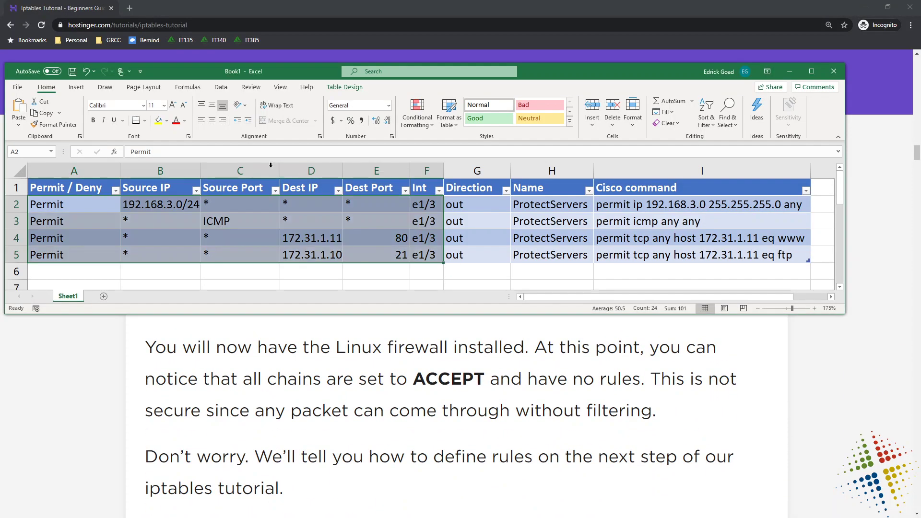
left_click(471, 209)
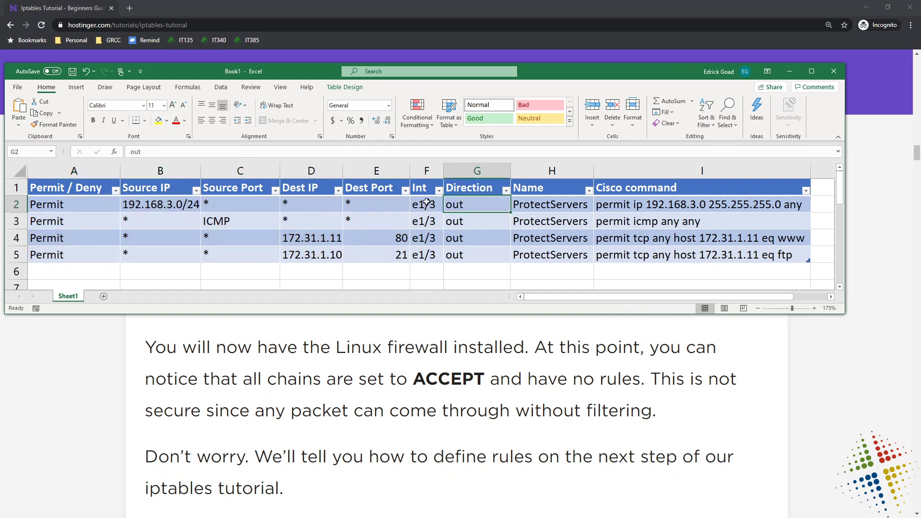
left_click_drag(380, 205, 68, 197)
left_click(194, 372)
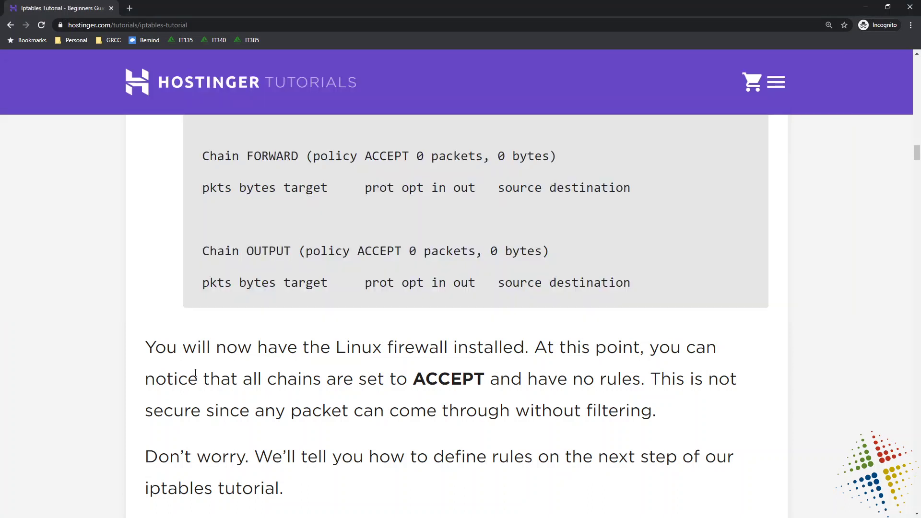
triple_click(261, 252)
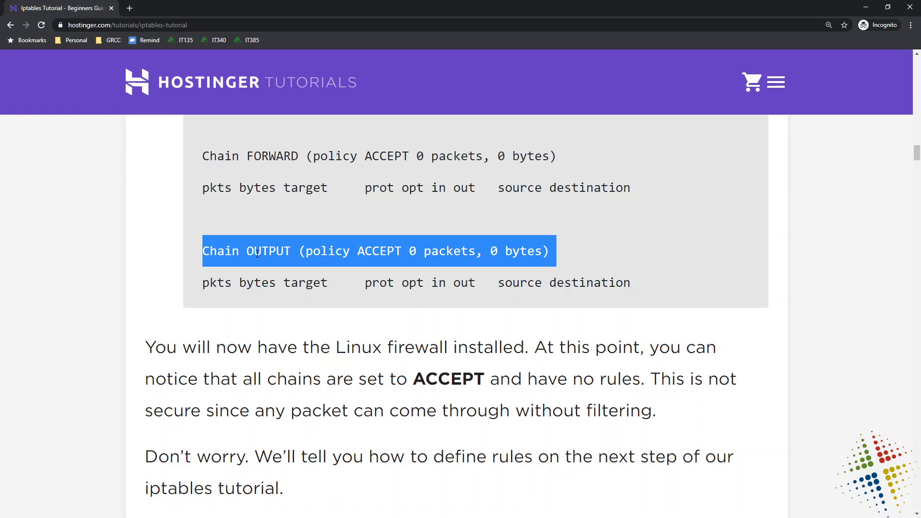
key("alt+Tab")
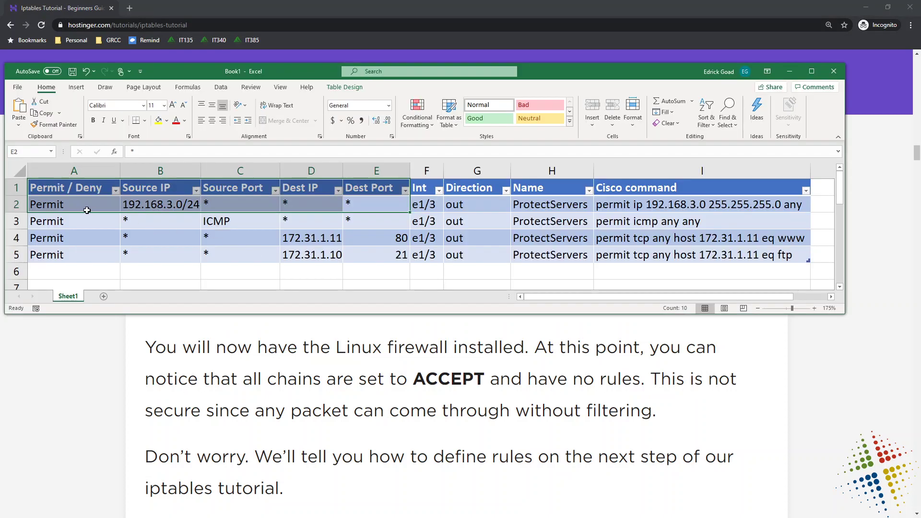
left_click(84, 209)
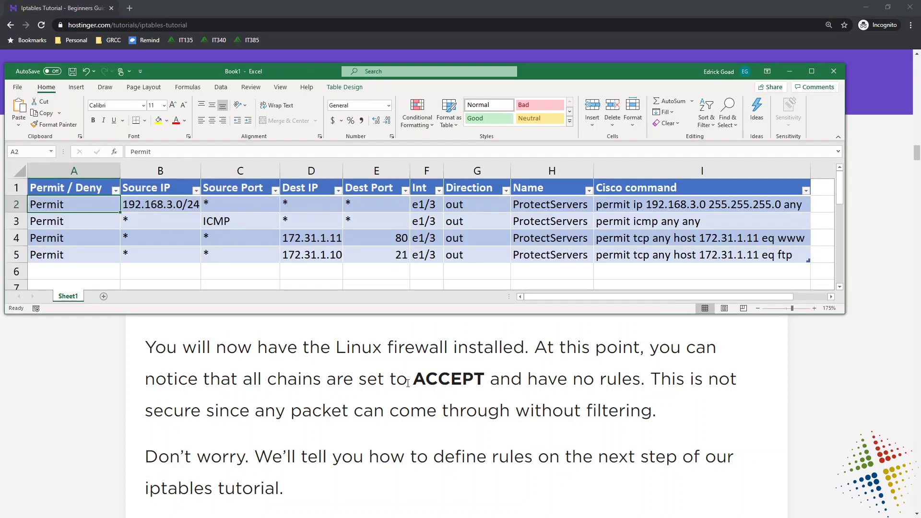
double_click(434, 374)
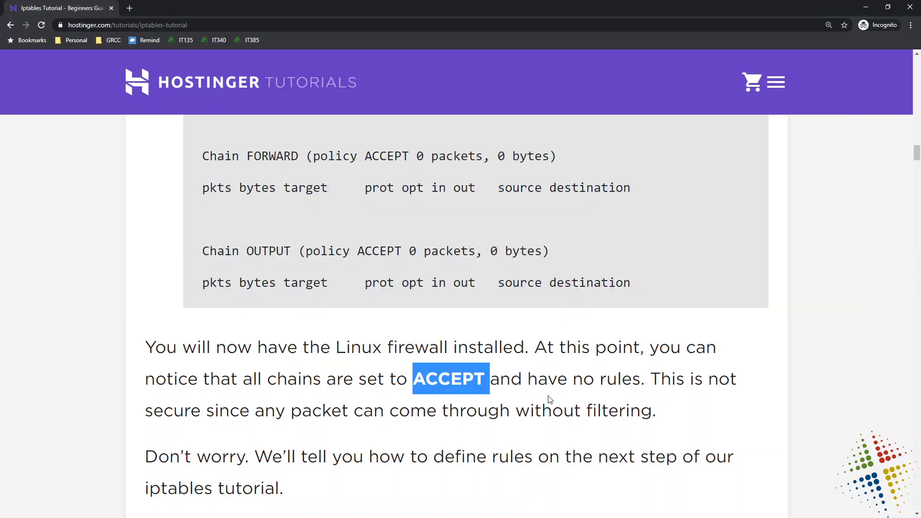
scroll(548, 400, "down", 1)
scroll(549, 399, "down", 2)
scroll(549, 399, "down", 1)
scroll(548, 399, "down", 1)
scroll(549, 399, "down", 1)
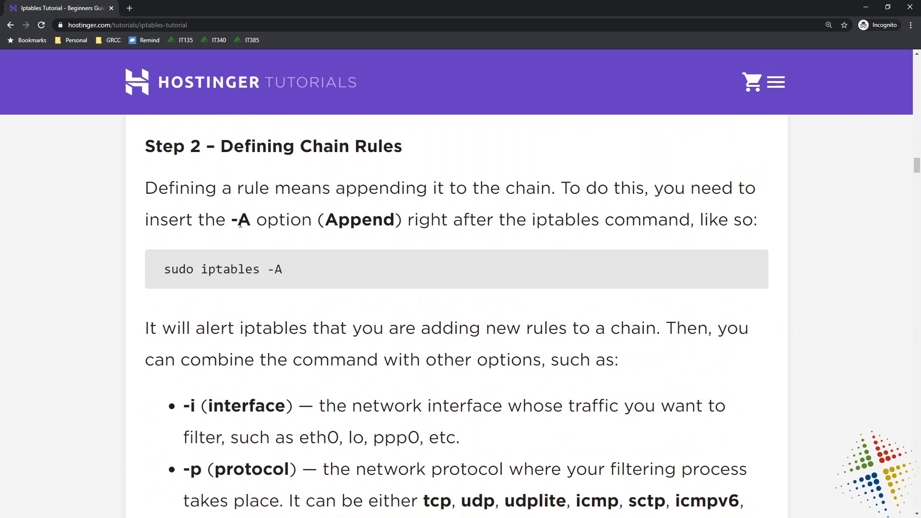
Step: Highlight the -A, interface (-i), protocol (-p) and source (-s) options in the tutorial
left_click_drag(232, 223, 250, 223)
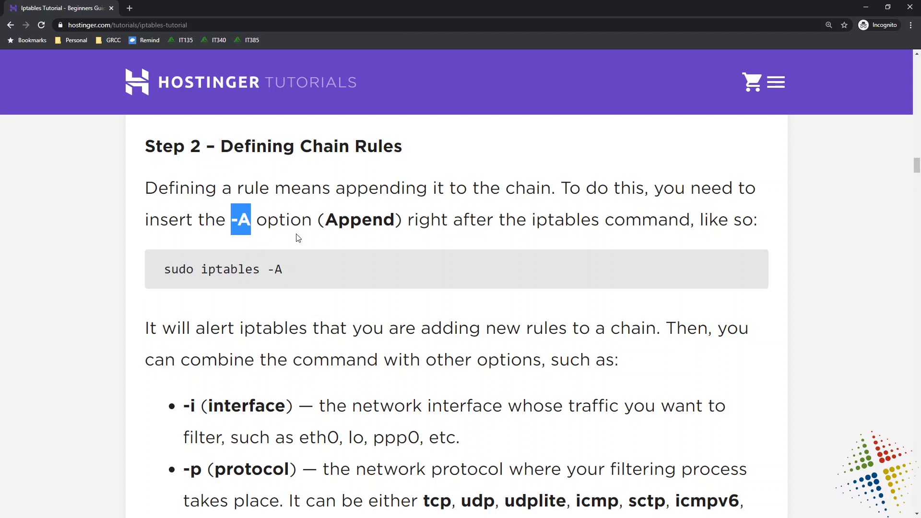
scroll(303, 265, "down", 1)
scroll(303, 267, "down", 2)
left_click_drag(291, 217, 175, 220)
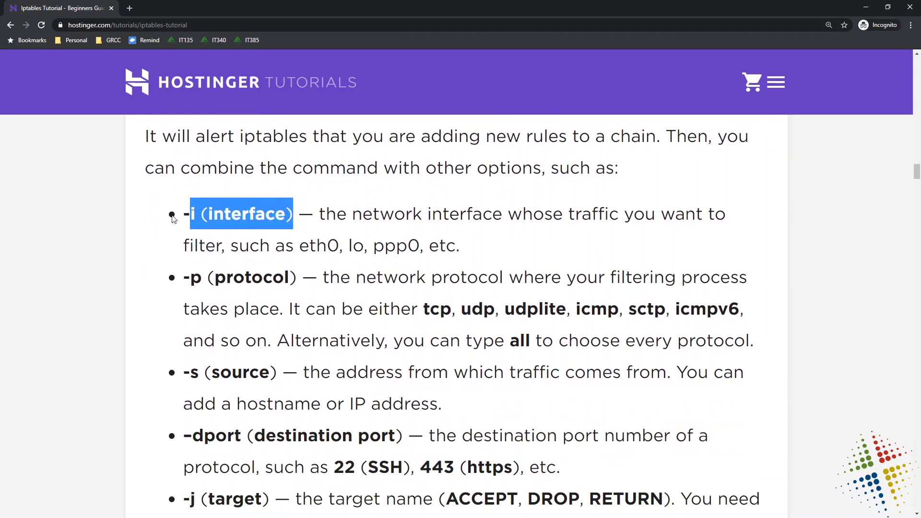
left_click_drag(285, 277, 187, 278)
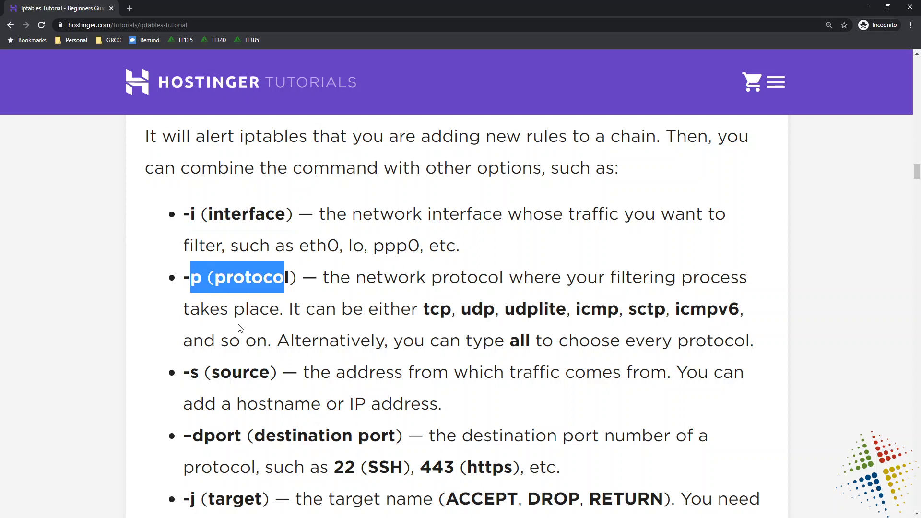
left_click_drag(269, 372, 182, 372)
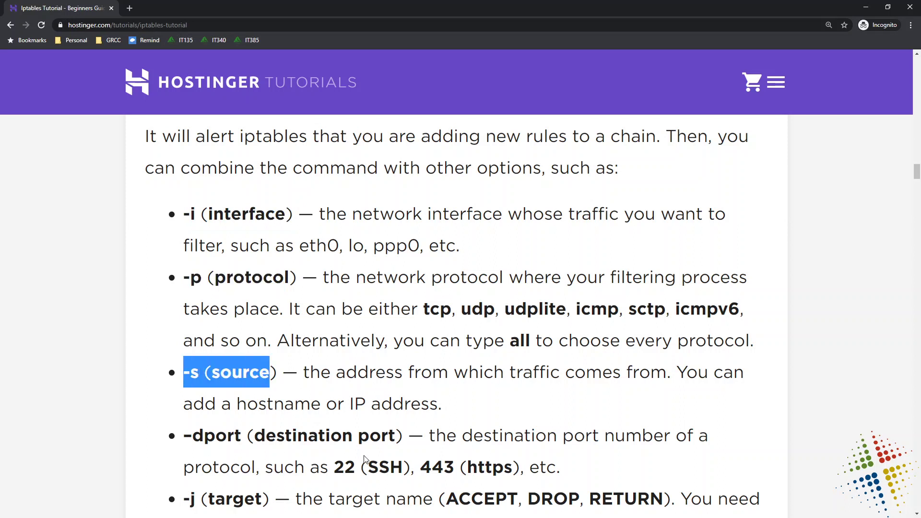
Step: Highlight the --dport and -j options, then select the whole sudo iptables template line
left_click_drag(389, 436, 176, 440)
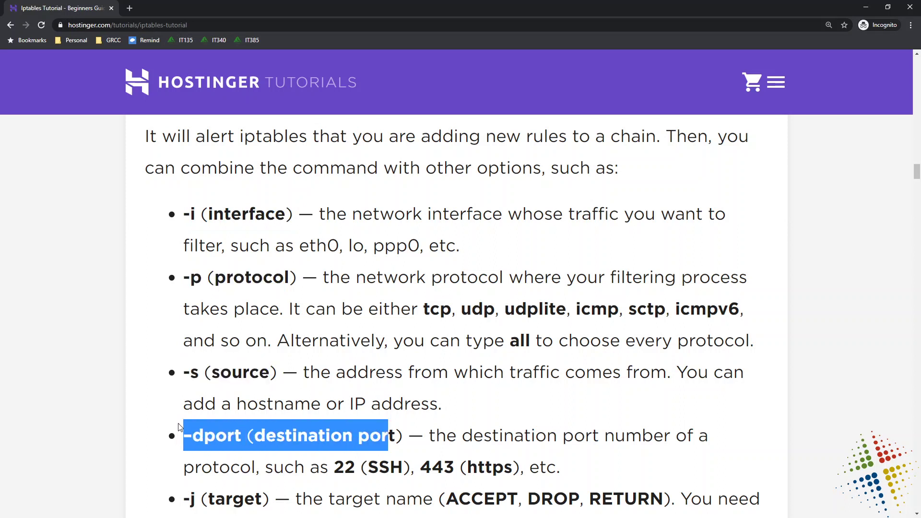
scroll(178, 443, "down", 2)
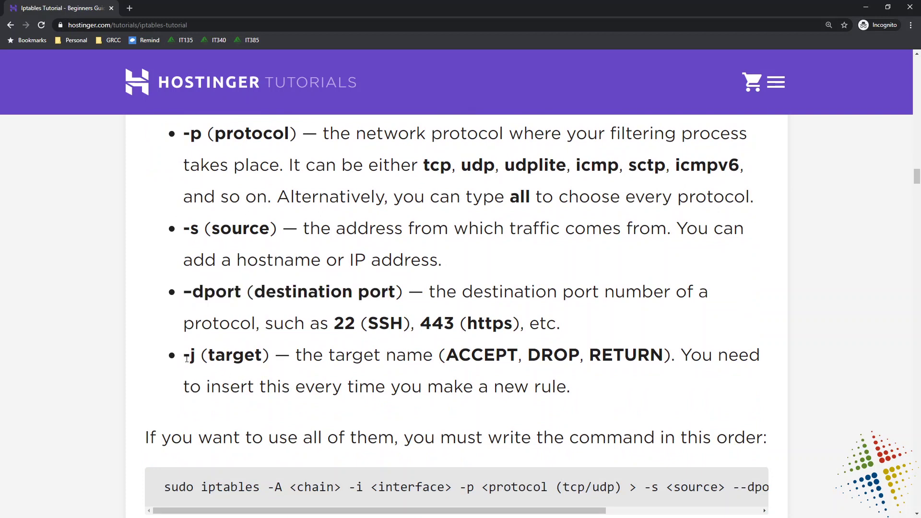
left_click_drag(187, 358, 302, 356)
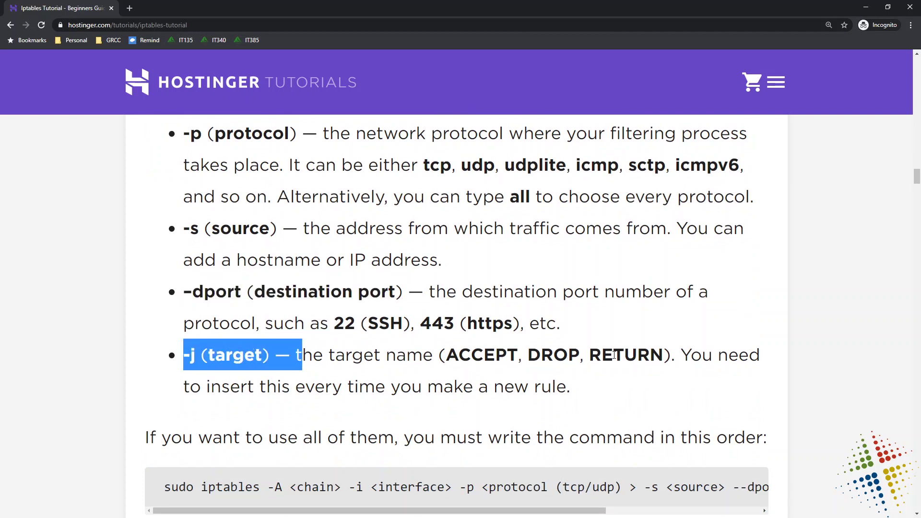
scroll(614, 355, "down", 2)
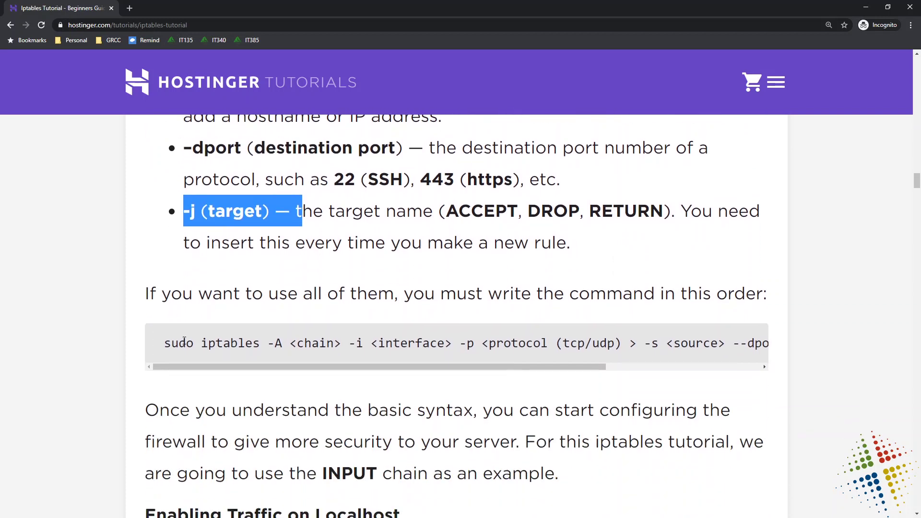
left_click_drag(165, 345, 767, 353)
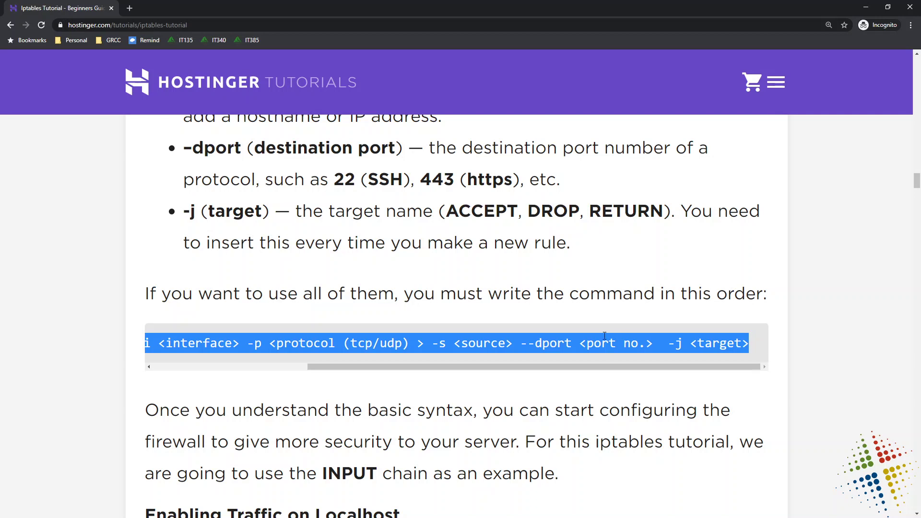
Step: Copy the iptables template into Notepad below Excel, add a new line, and widen the window
right_click(451, 346)
left_click(489, 354)
key("alt+Tab")
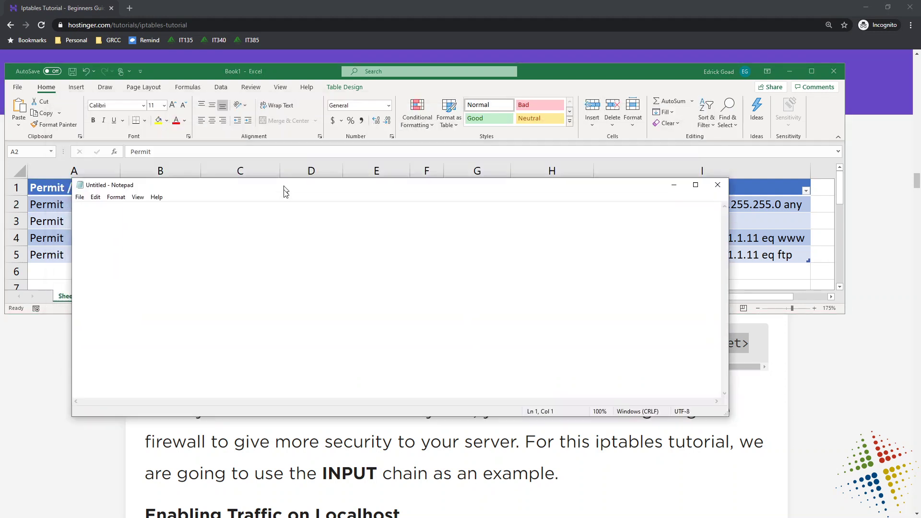
left_click_drag(264, 108, 284, 275)
key("ctrl+v")
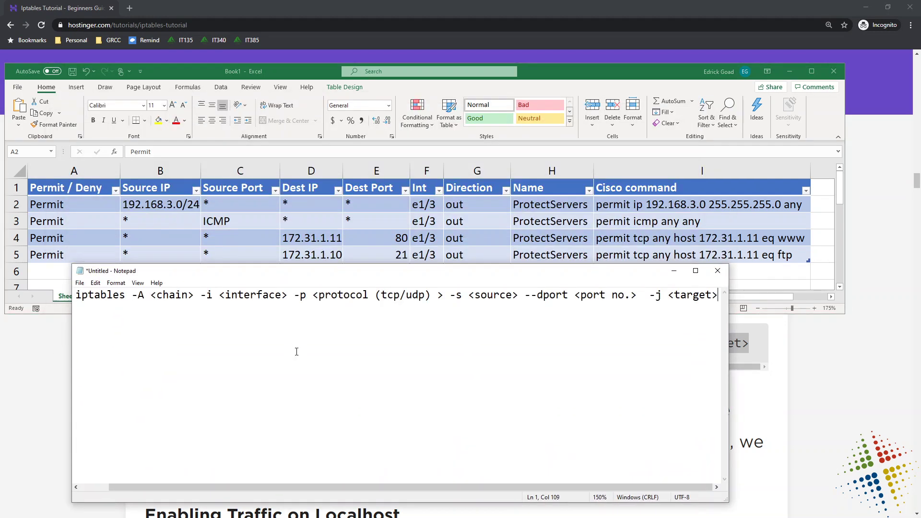
key("Return")
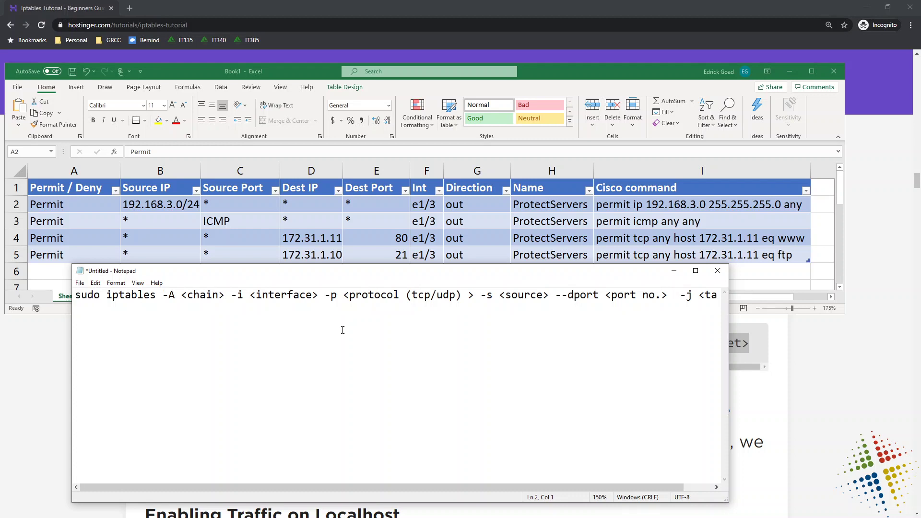
left_click_drag(729, 312, 840, 311)
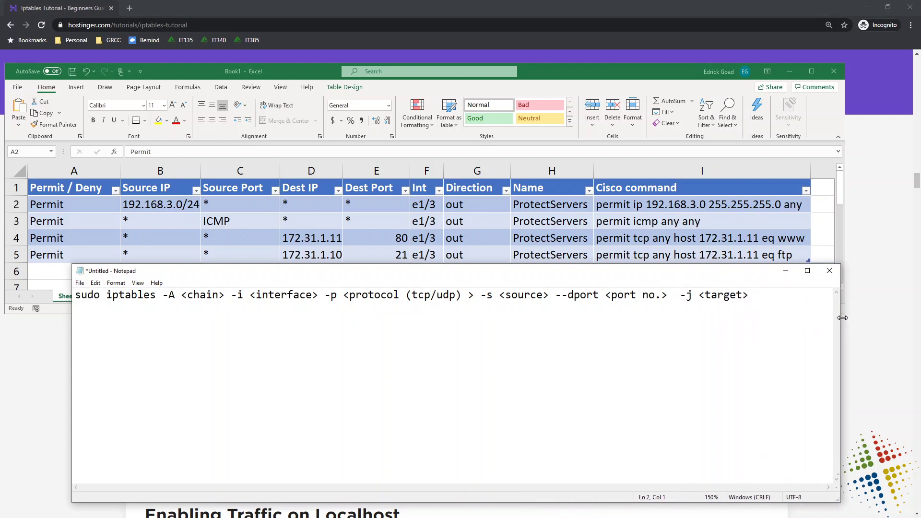
Step: Position Notepad below the spreadsheet, start the rule on line two, and widen the window
left_click(72, 205)
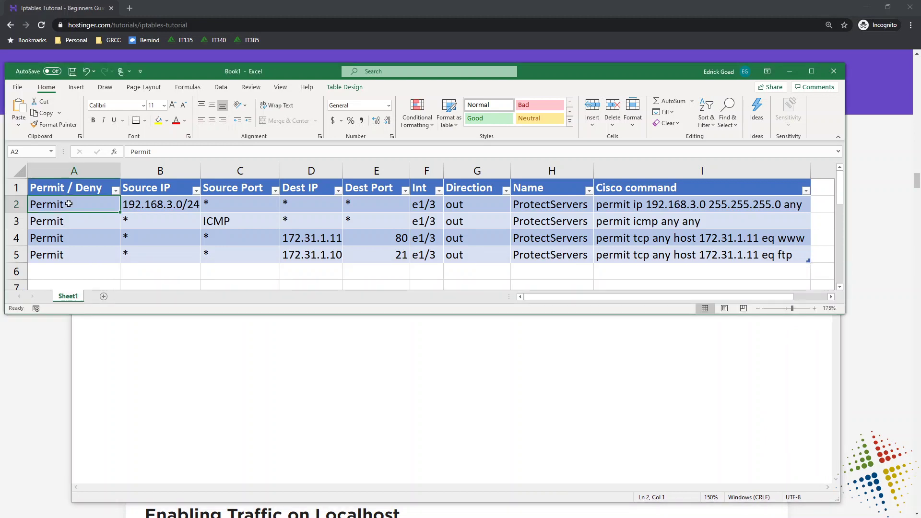
left_click(291, 406)
left_click_drag(279, 276, 264, 328)
key("Return")
type("sudo iptables -A")
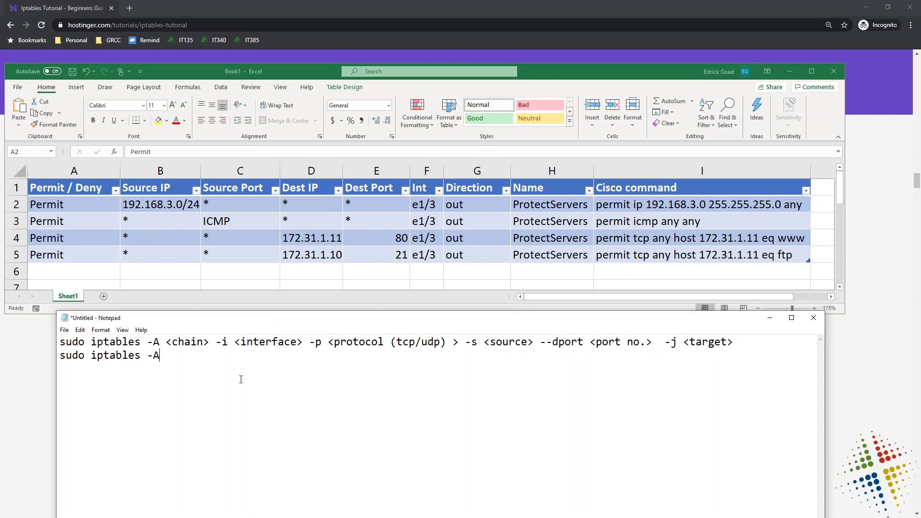
scroll(240, 376, "up", 1, "ctrl")
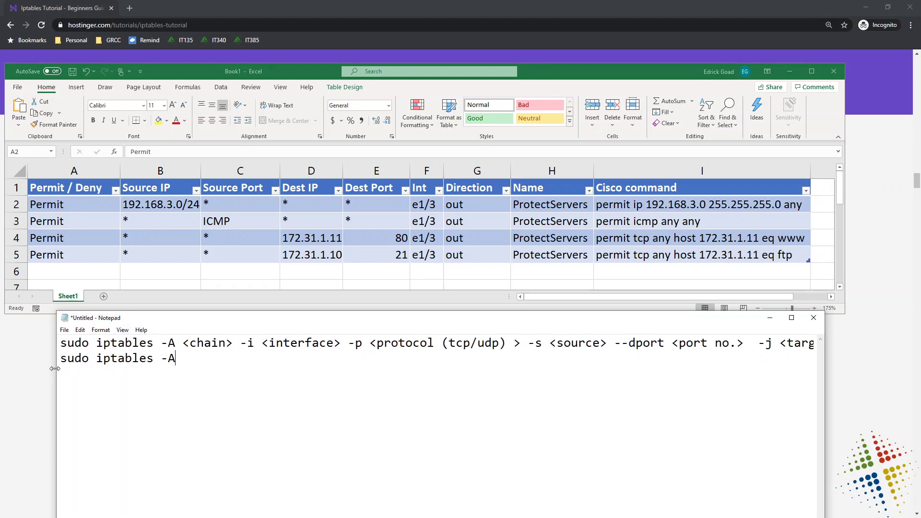
left_click_drag(58, 367, 1, 367)
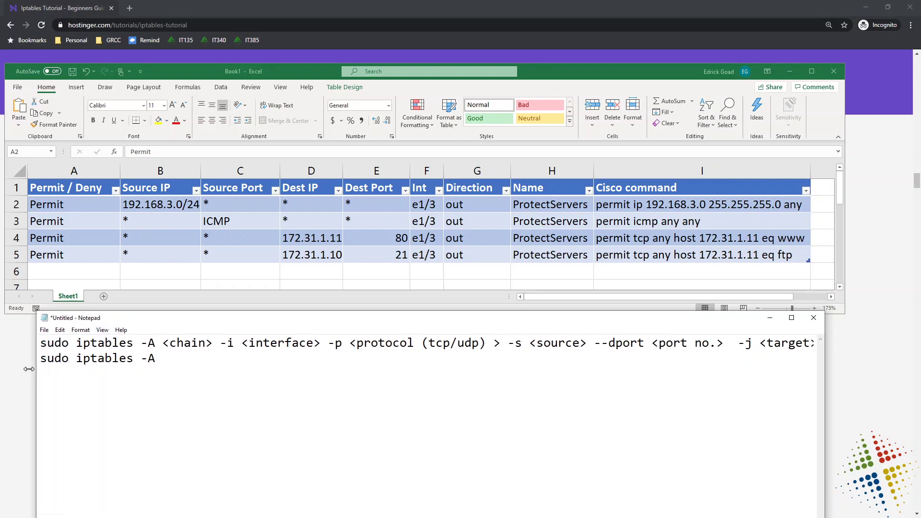
Step: Check the Cisco command in I2 and the tutorial's OUTPUT chain to continue the rule with OUTPUT -i
left_click(658, 208)
left_click(601, 208)
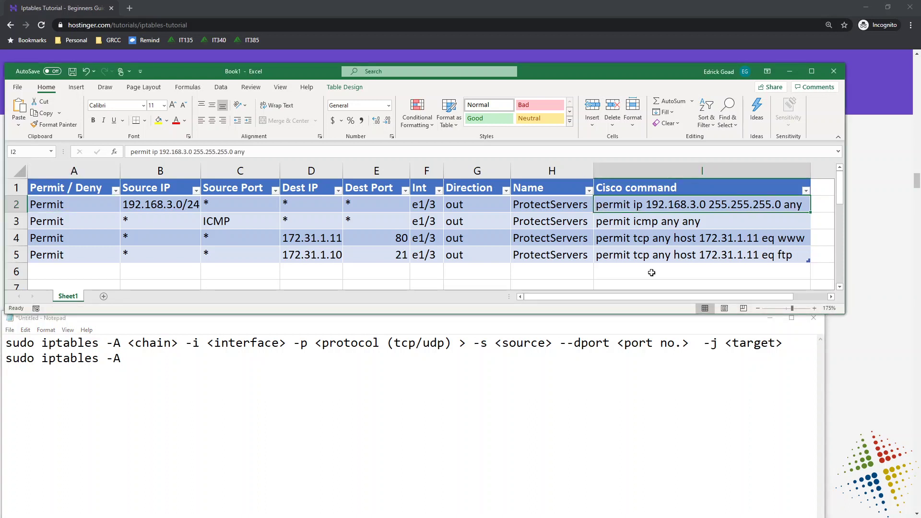
left_click(272, 412)
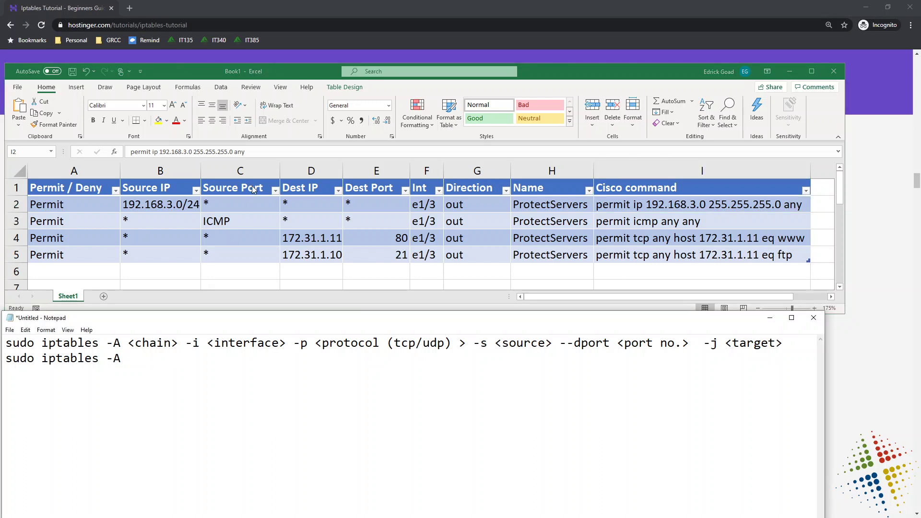
left_click(419, 6)
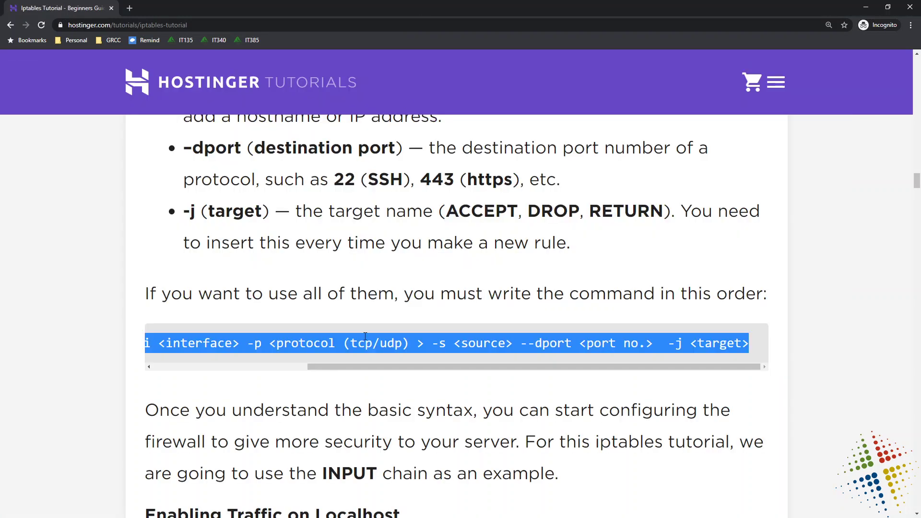
scroll(365, 338, "up", 3)
scroll(365, 337, "up", 3)
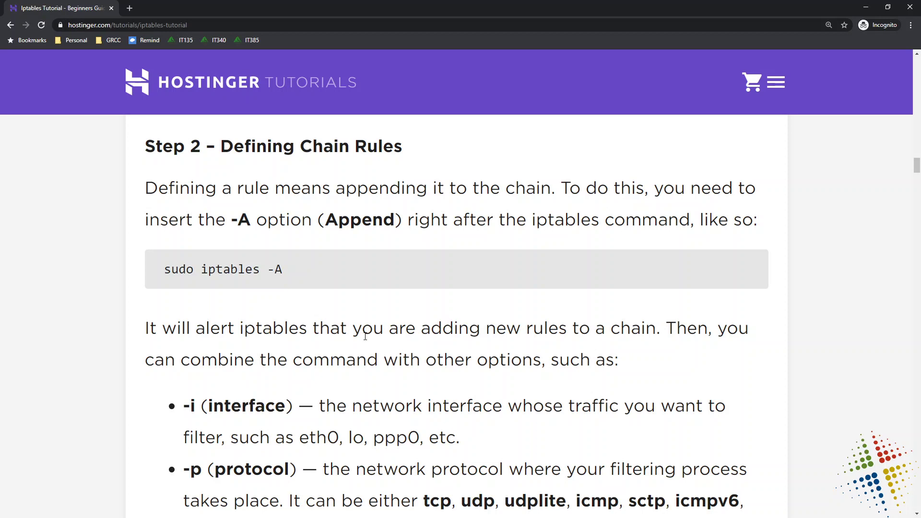
scroll(364, 336, "up", 4)
scroll(365, 337, "up", 2)
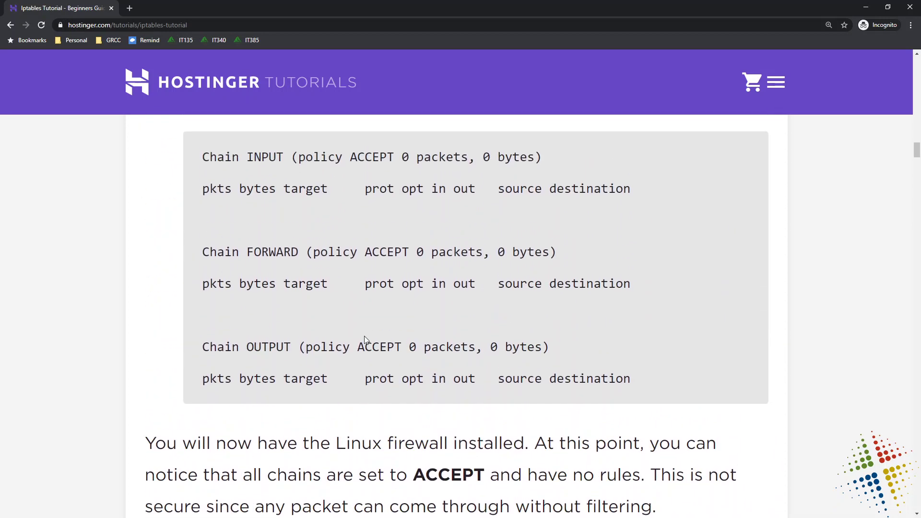
double_click(265, 342)
key("alt+Tab")
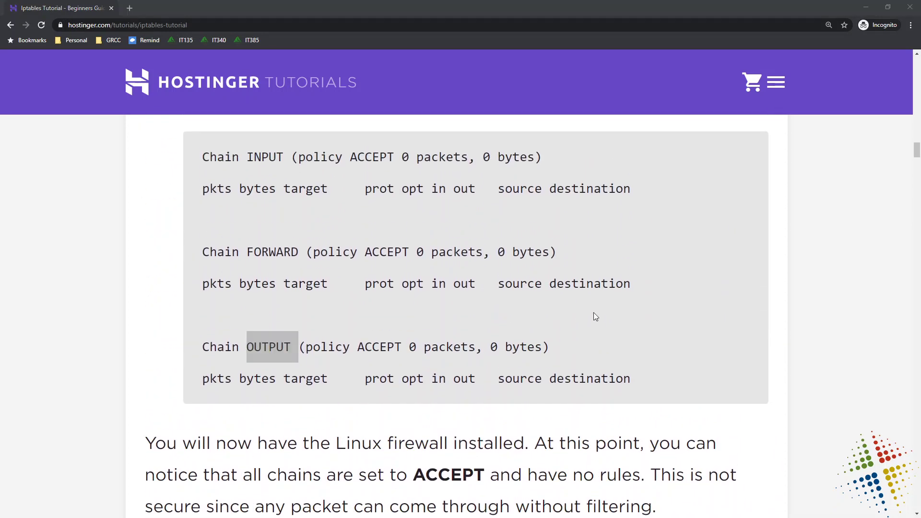
type("OUTPUT")
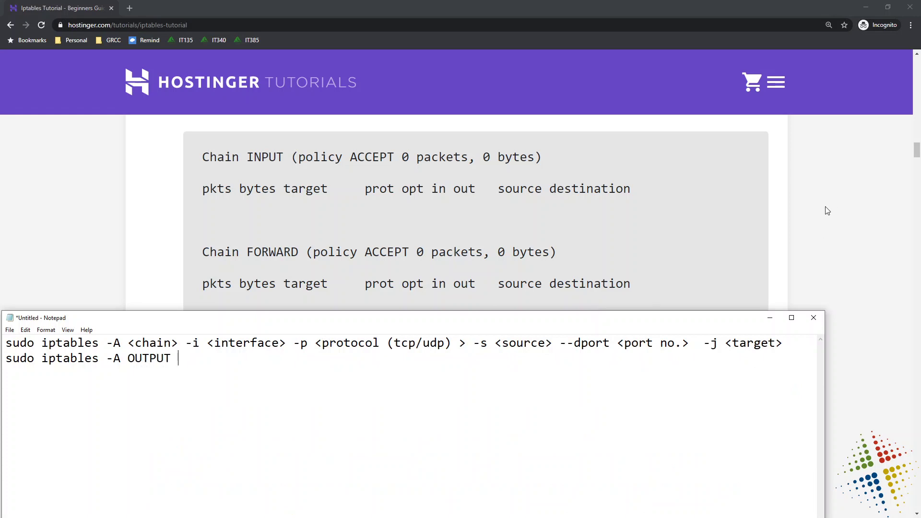
left_click(831, 188)
scroll(832, 195, "down", 5)
scroll(831, 198, "down", 2)
scroll(832, 198, "down", 3)
scroll(832, 198, "down", 1)
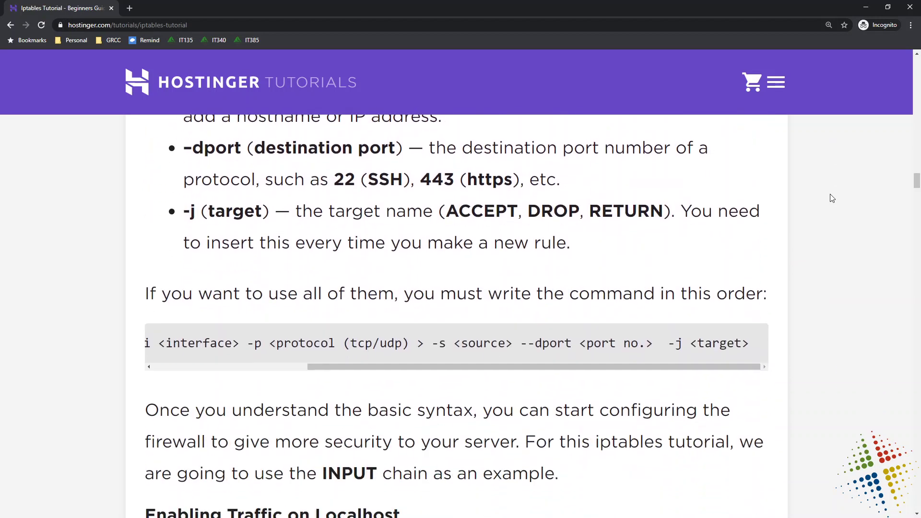
scroll(831, 198, "up", 2)
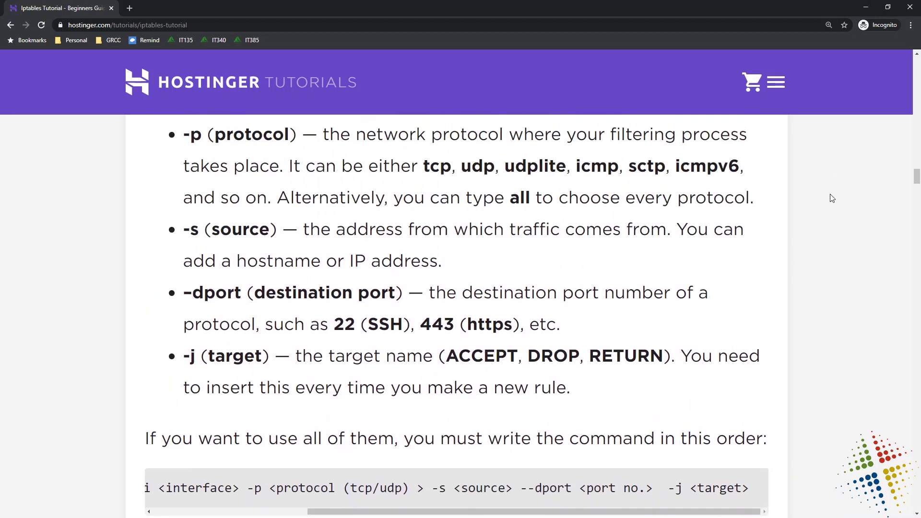
scroll(831, 198, "up", 1)
key("alt+Tab")
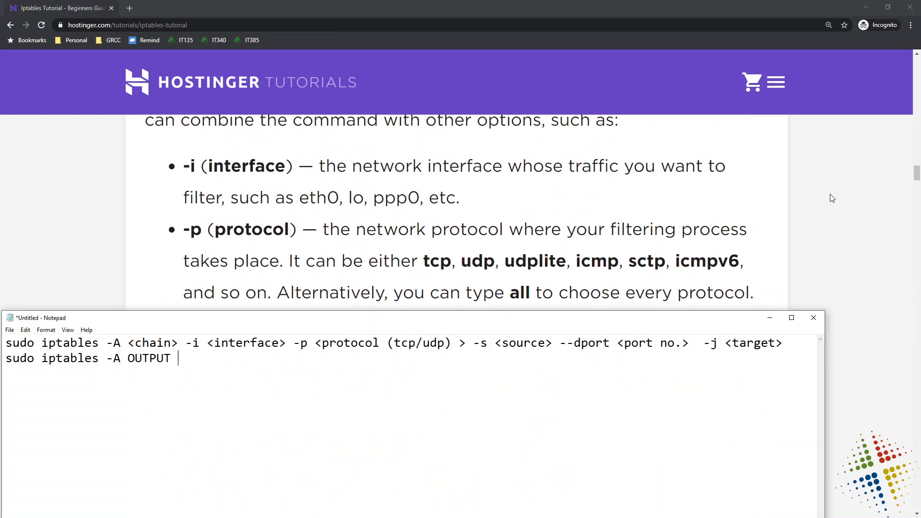
type("-i")
Step: On Notepad line 2, replace ' -p' with ' -s 192.168.3.0/24 -j Allow' after e1/3
key("alt+Tab")
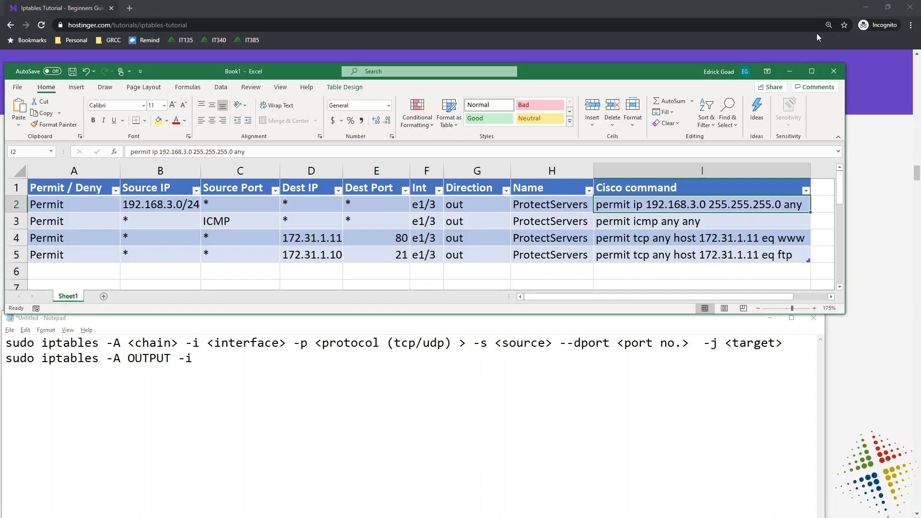
left_click(866, 9)
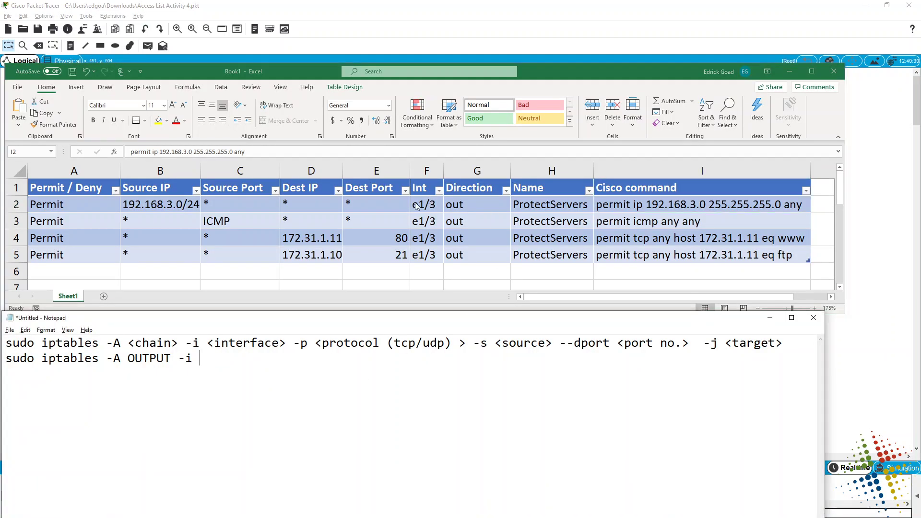
type("e1/3")
type(" -p")
key("BackSpace")
key("BackSpace")
key("BackSpace")
type("-s")
type(" 192.168.3.0/24")
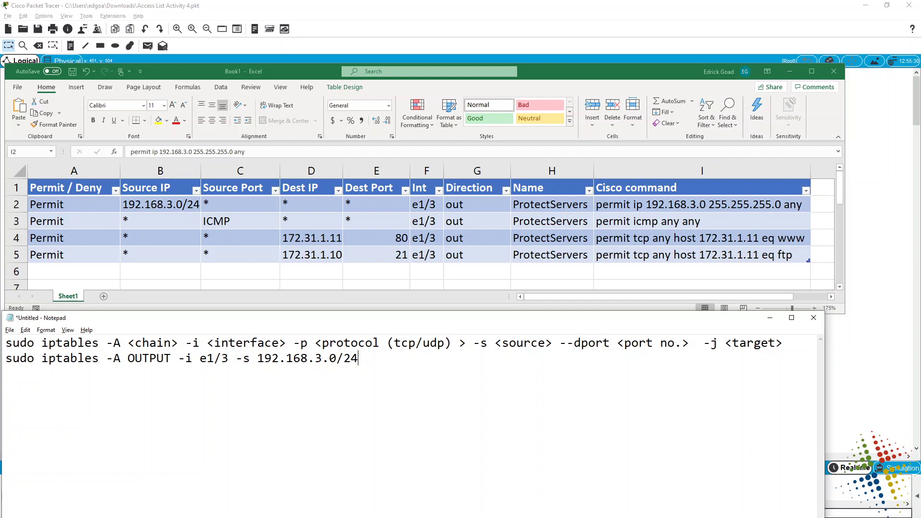
type("-j A")
type("llow")
Step: Change the rule's target from Allow to ACCEPT, matching the tutorial, and start a new line
key("alt+Tab")
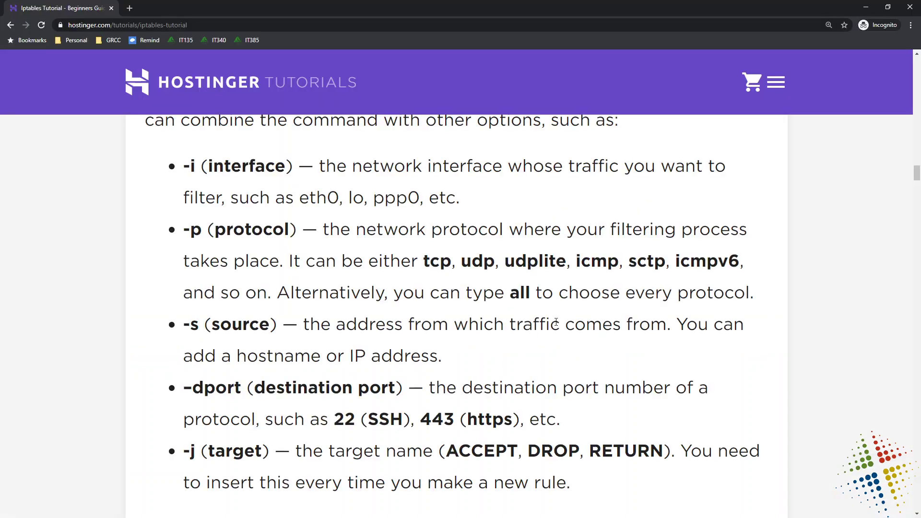
scroll(576, 329, "down", 1)
double_click(493, 404)
key("alt+Tab")
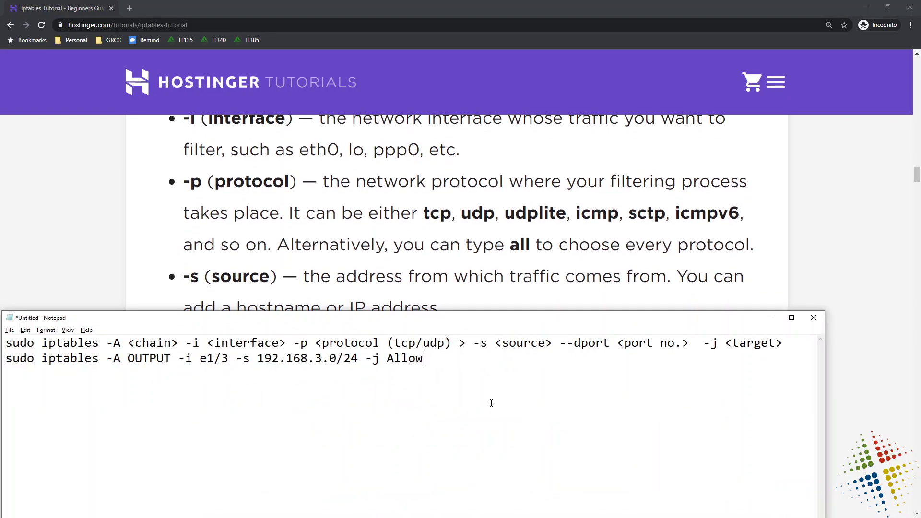
key("BackSpace")
key("BackSpace")
key("BackSpace")
key("BackSpace")
type("CCEPT")
key("Return")
Step: Select the finished rule line in Notepad
left_click_drag(430, 358, 242, 358)
left_click(103, 371)
key("shift+Up")
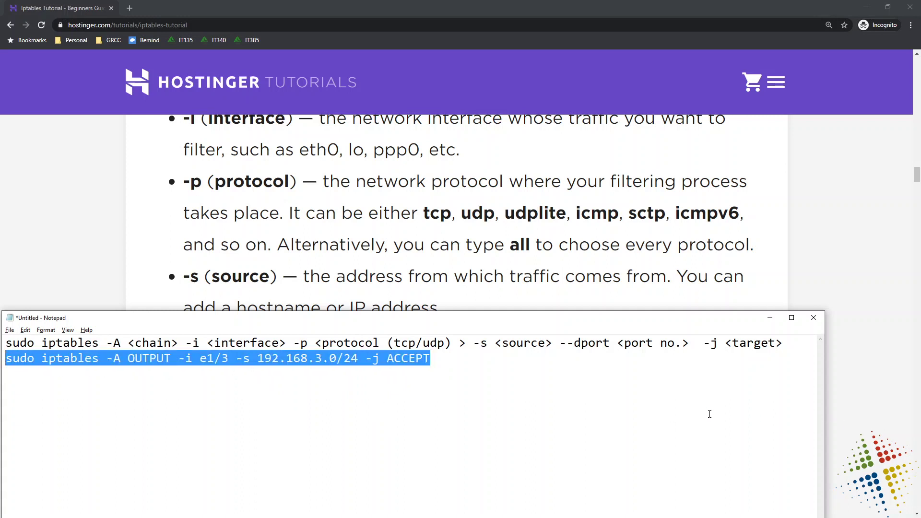
Step: Highlight the INPUT chain, interface, target and destination port parts of the tutorial's example commands
left_click(625, 234)
scroll(625, 237, "down", 1)
scroll(624, 249, "down", 2)
scroll(624, 259, "down", 1)
scroll(625, 288, "down", 2)
scroll(627, 329, "down", 1)
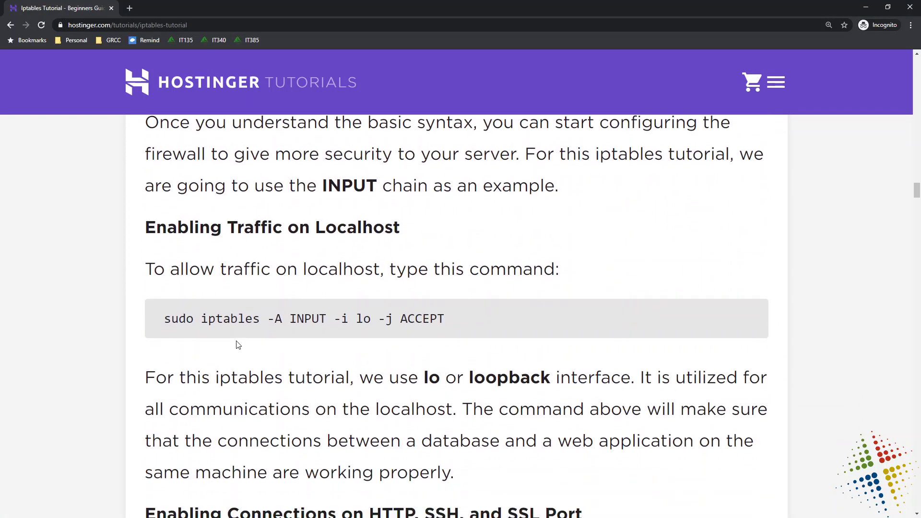
scroll(317, 324, "down", 2)
double_click(308, 225)
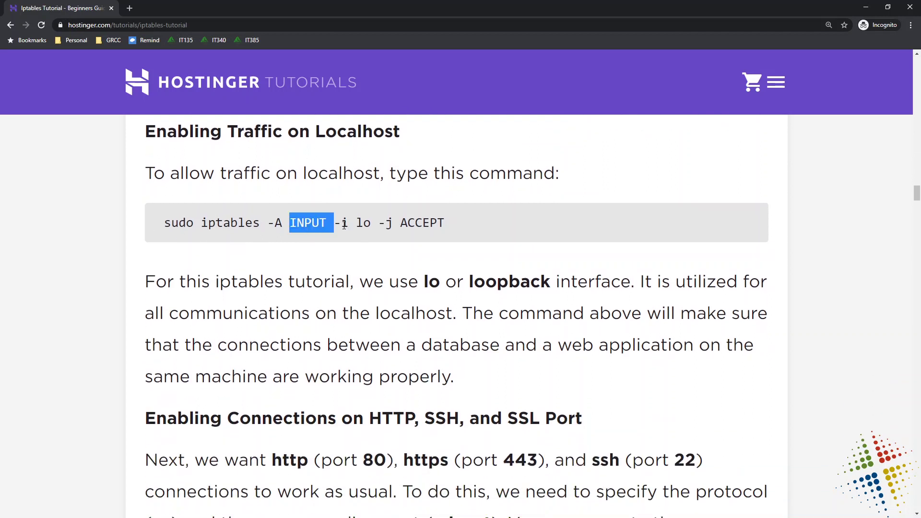
left_click_drag(372, 224, 333, 224)
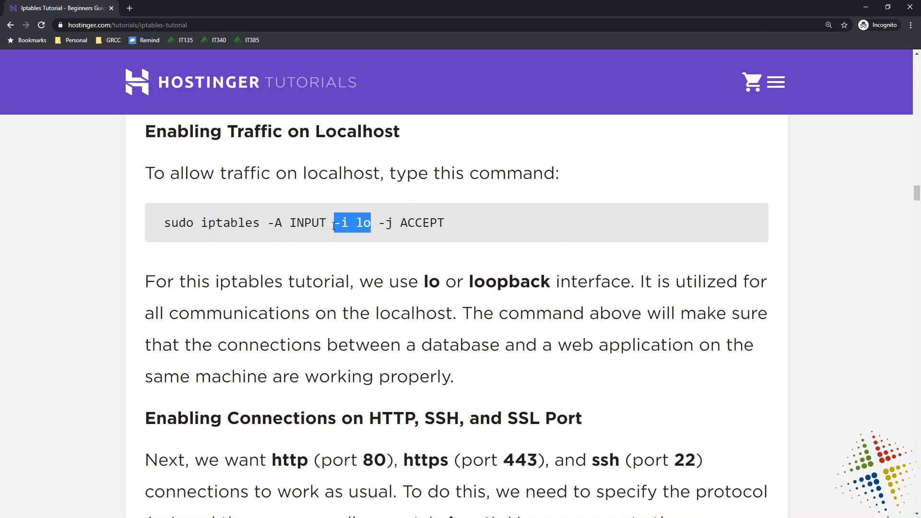
left_click_drag(485, 229, 379, 225)
scroll(395, 229, "down", 2)
scroll(395, 228, "down", 2)
scroll(395, 229, "down", 2)
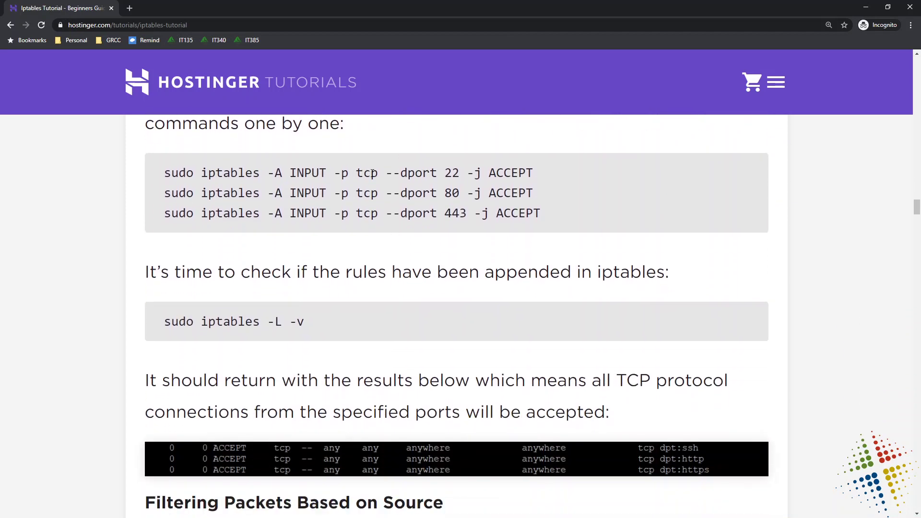
left_click_drag(461, 173, 387, 175)
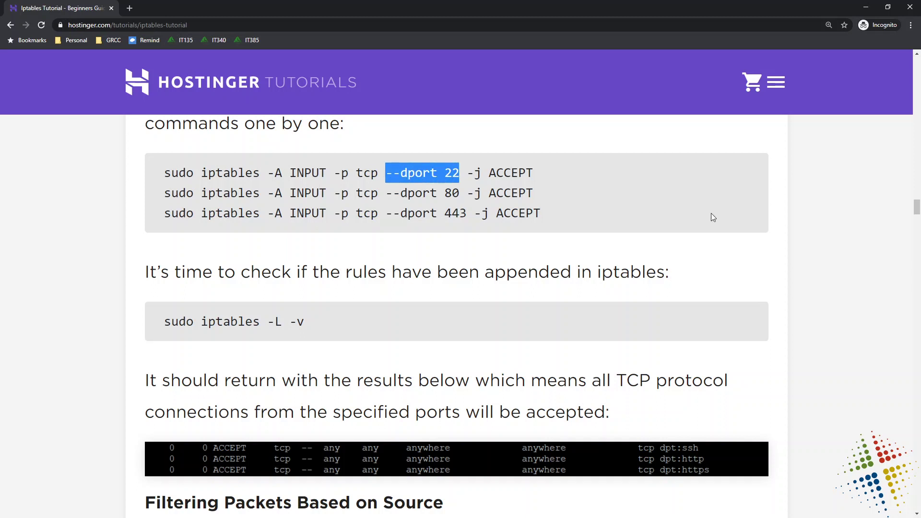
scroll(712, 217, "down", 1)
scroll(712, 217, "down", 1)
scroll(712, 217, "down", 2)
scroll(713, 216, "down", 1)
scroll(713, 217, "down", 1)
scroll(713, 217, "down", 1)
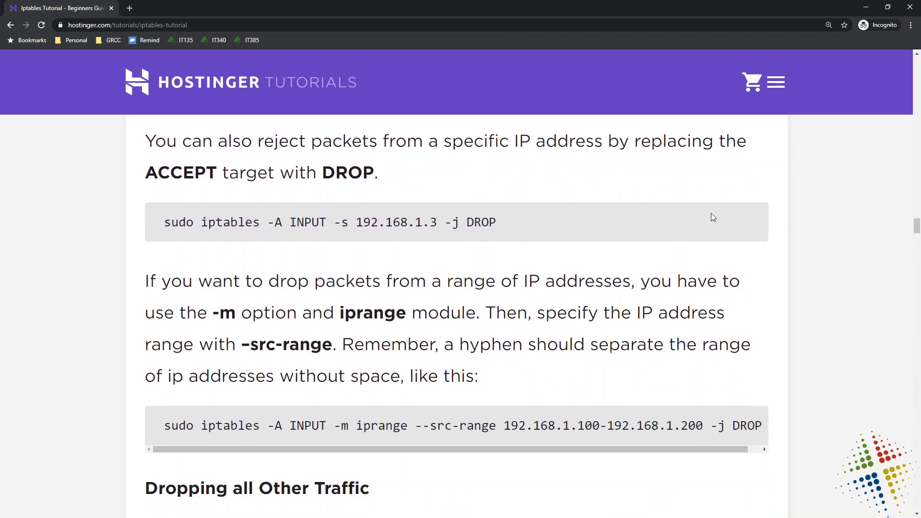
scroll(713, 217, "down", 2)
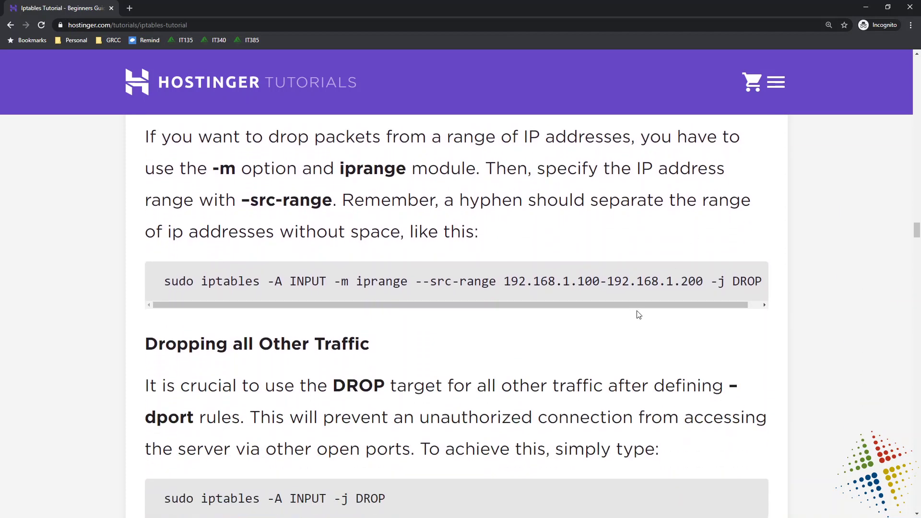
left_click_drag(650, 307, 685, 313)
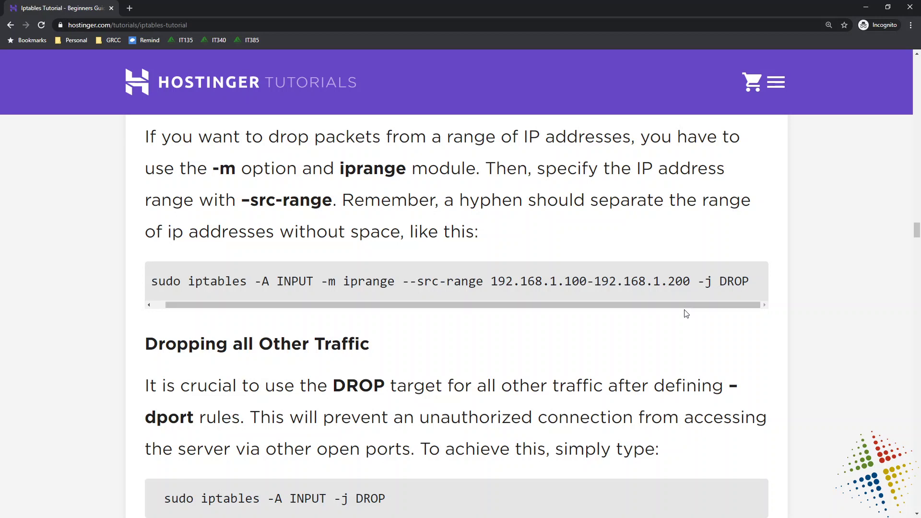
scroll(817, 312, "down", 1)
scroll(818, 311, "down", 1)
scroll(819, 311, "down", 1)
scroll(818, 310, "down", 2)
scroll(818, 311, "down", 1)
scroll(818, 311, "down", 3)
scroll(818, 311, "down", 3)
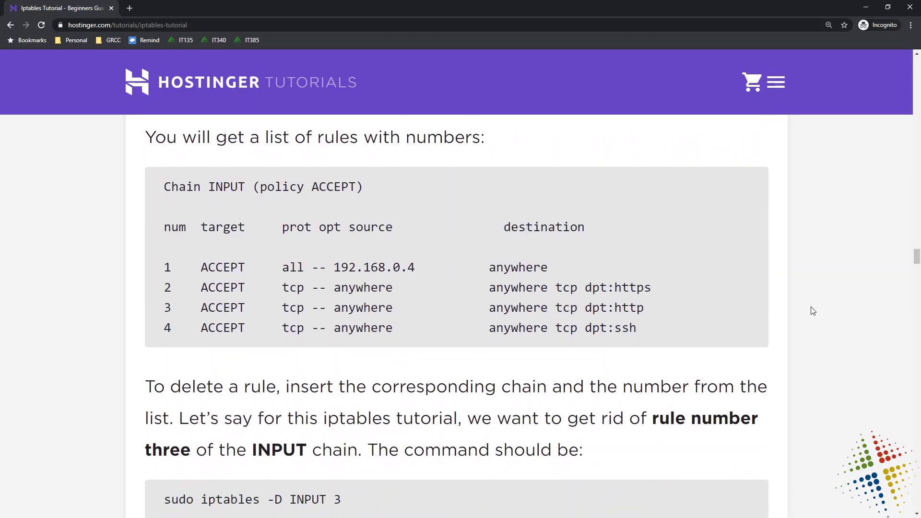
scroll(814, 311, "down", 3)
scroll(813, 310, "down", 3)
scroll(807, 311, "down", 3)
scroll(807, 311, "down", 5)
scroll(806, 312, "up", 3)
scroll(805, 311, "up", 5)
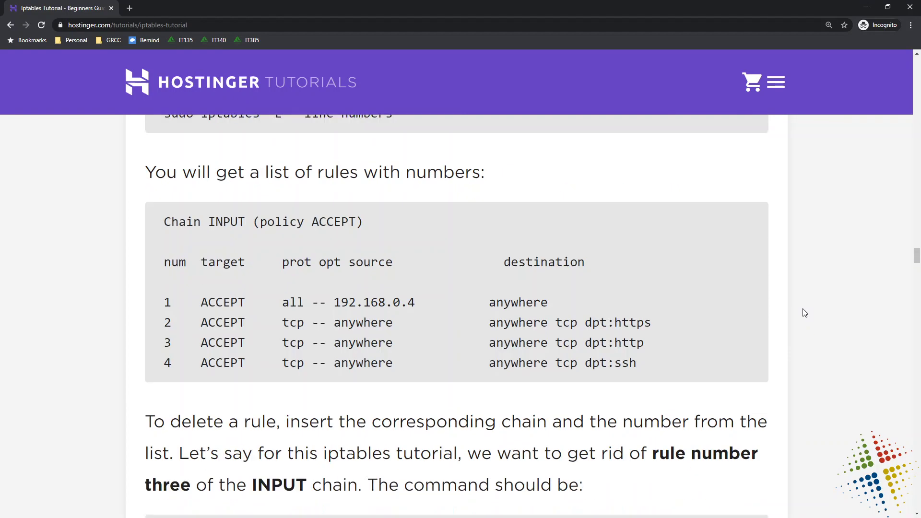
scroll(803, 312, "up", 1)
scroll(800, 311, "up", 5)
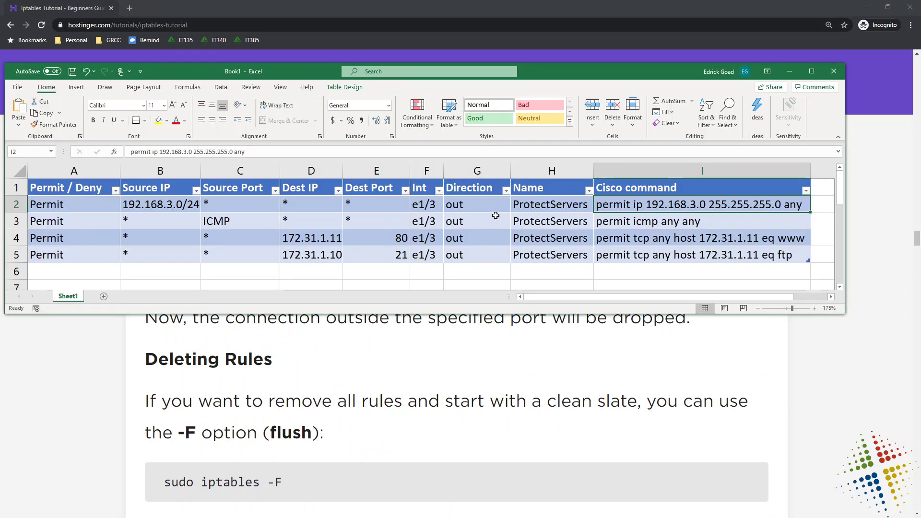
Step: Select the first ACL row's fields and its Cisco command in Excel, glancing at Notepad
left_click_drag(536, 207, 52, 211)
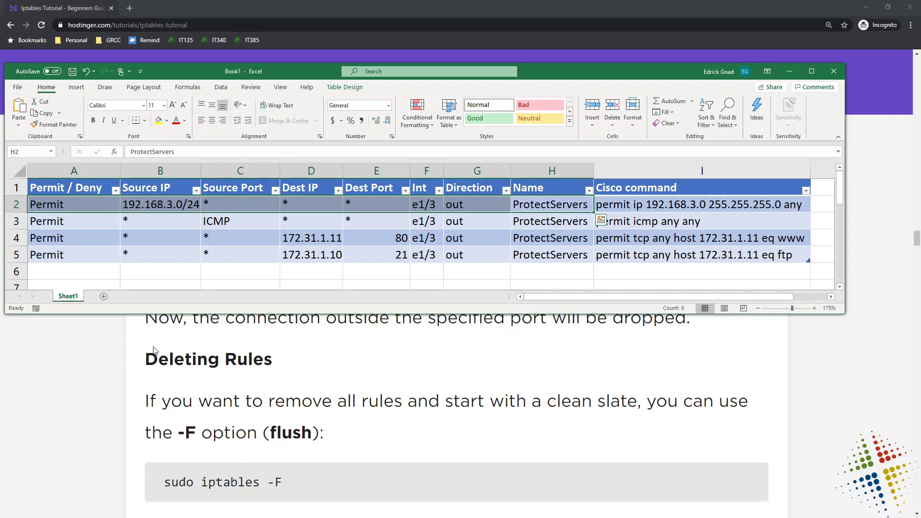
left_click(757, 204)
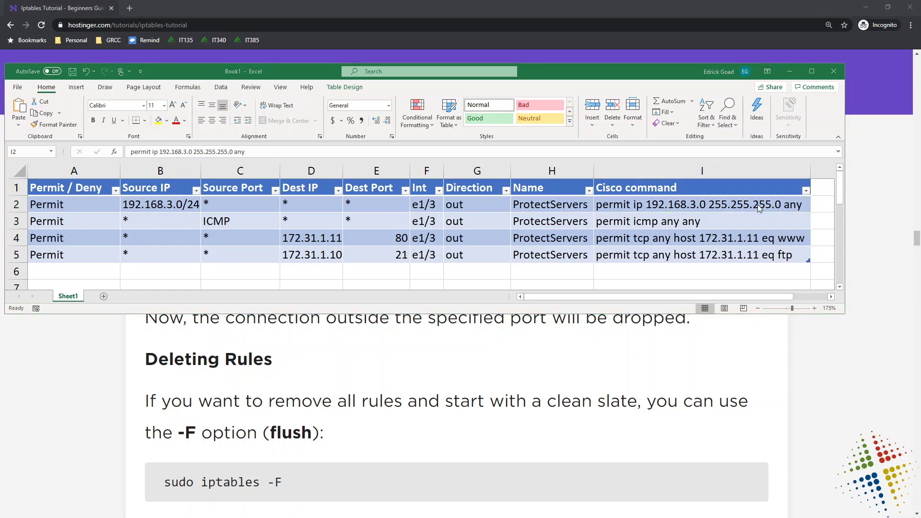
key("alt+Tab")
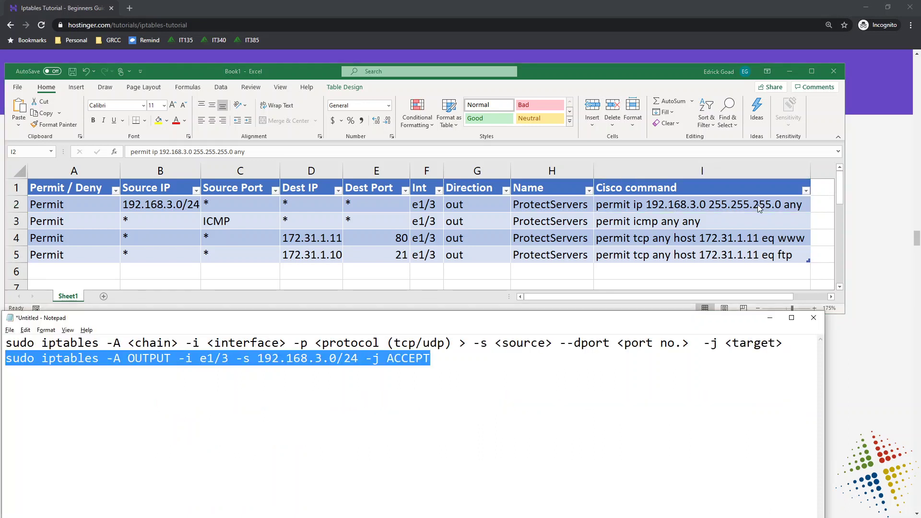
key("alt+Tab")
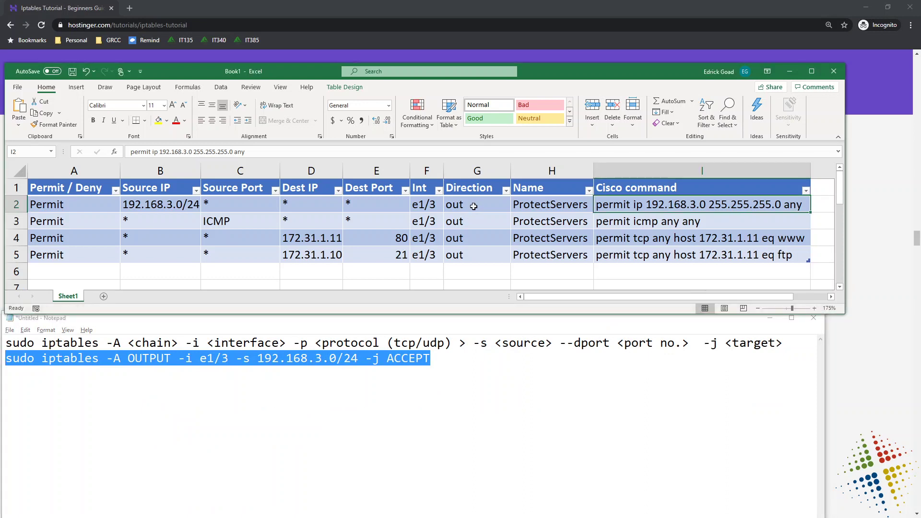
left_click_drag(515, 205, 70, 207)
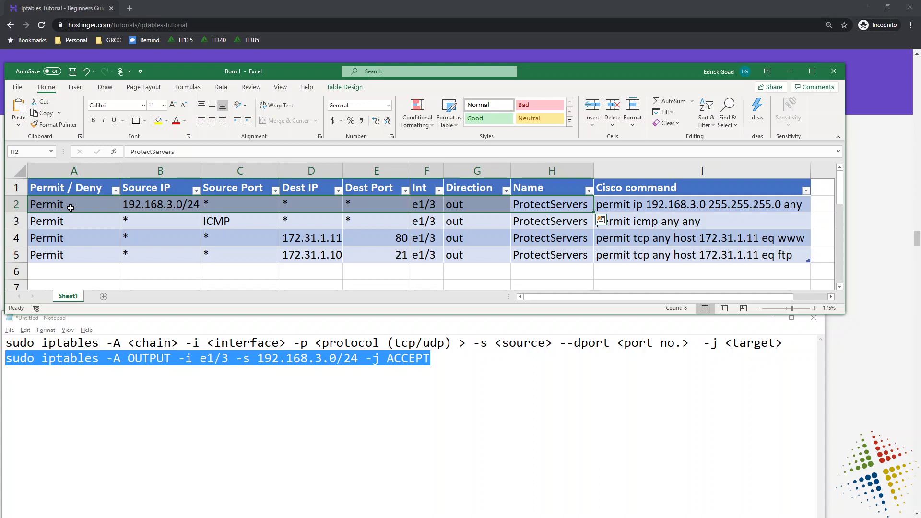
Step: Highlight the Notepad rule from OUTPUT onward, then return to the first ACL row
key("alt+Tab")
left_click(200, 373)
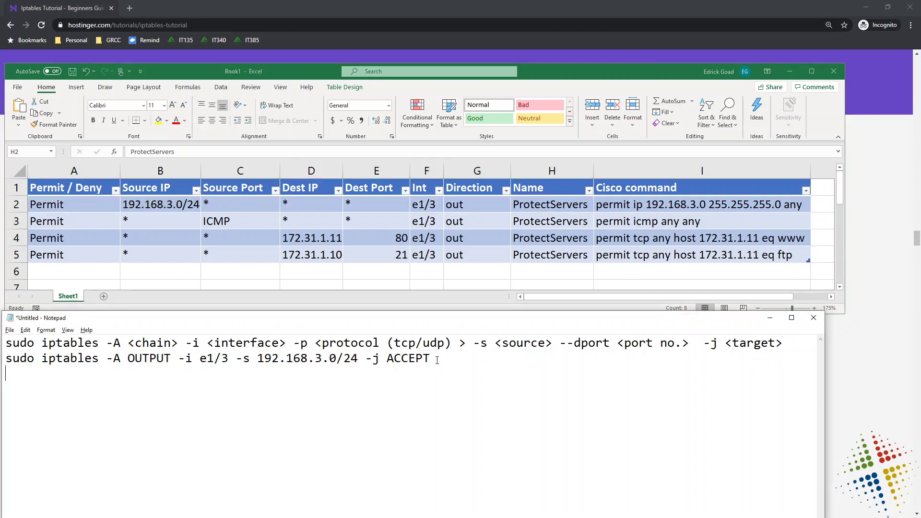
left_click_drag(431, 359, 127, 359)
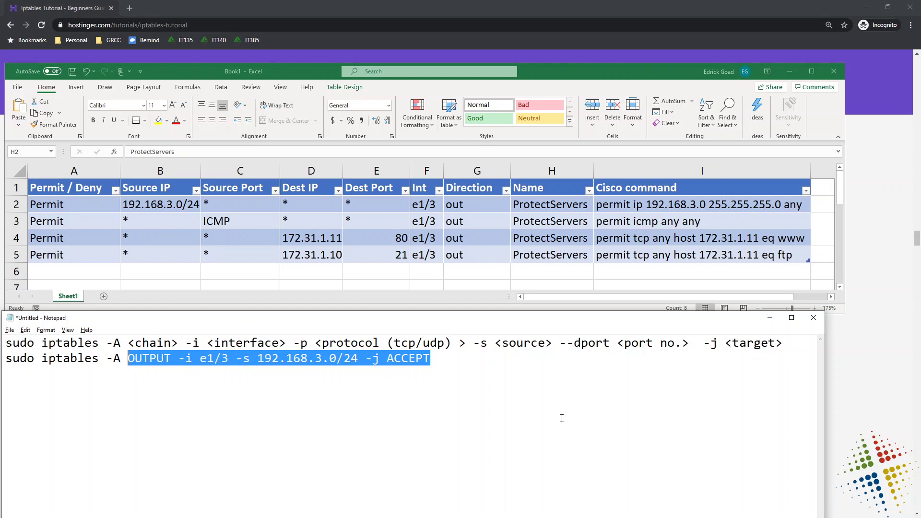
left_click(399, 206)
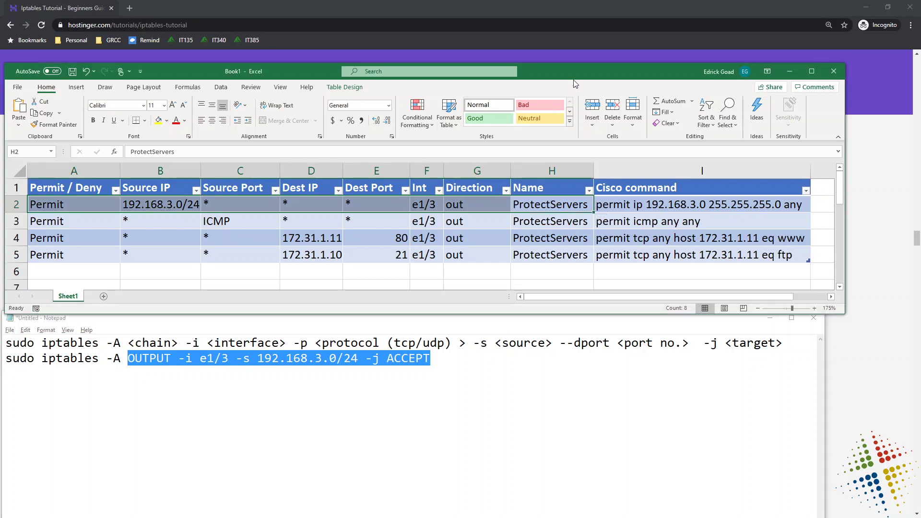